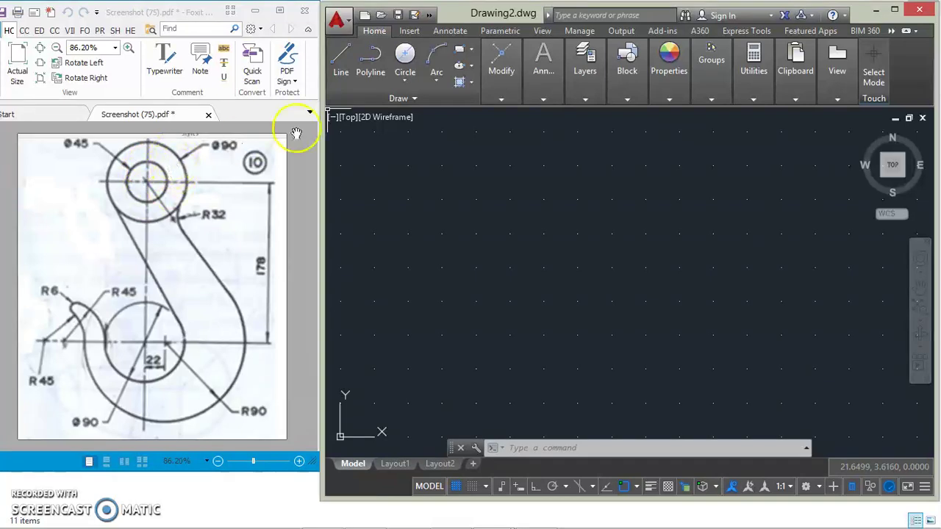
Draw a circle with a diameter of 90 in the upper part of the empty drawing.
click(403, 59)
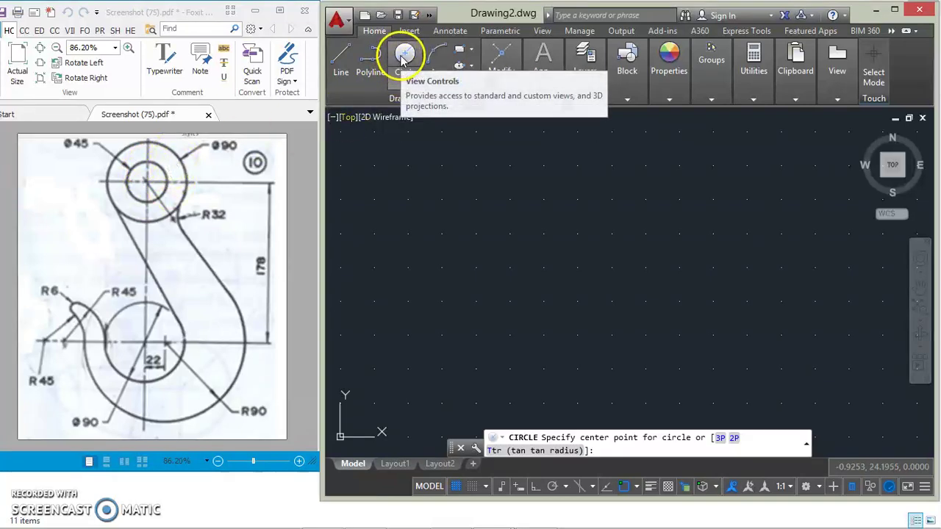
click(502, 165)
text(d)
key(Return)
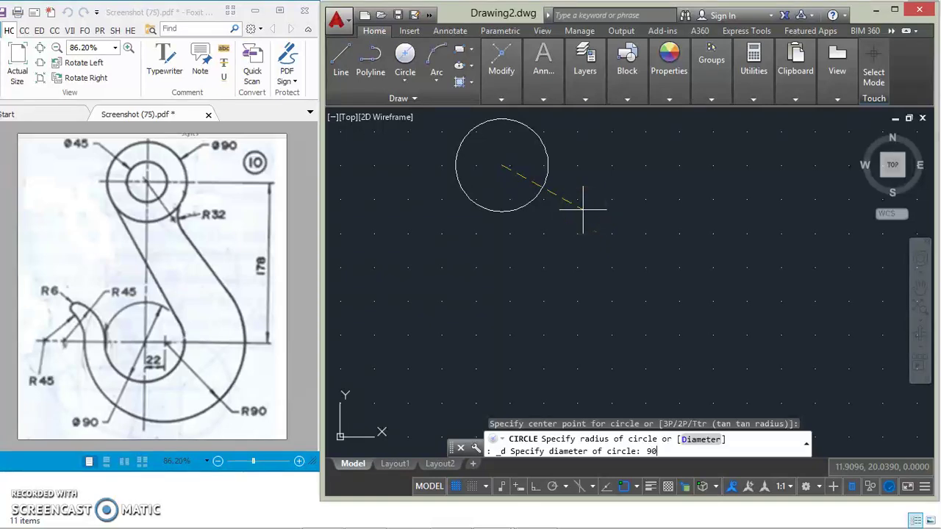
key(Return)
Move the UCS origin from inside the circle to an empty spot below and to the left of it.
scroll(588, 214, down, 5)
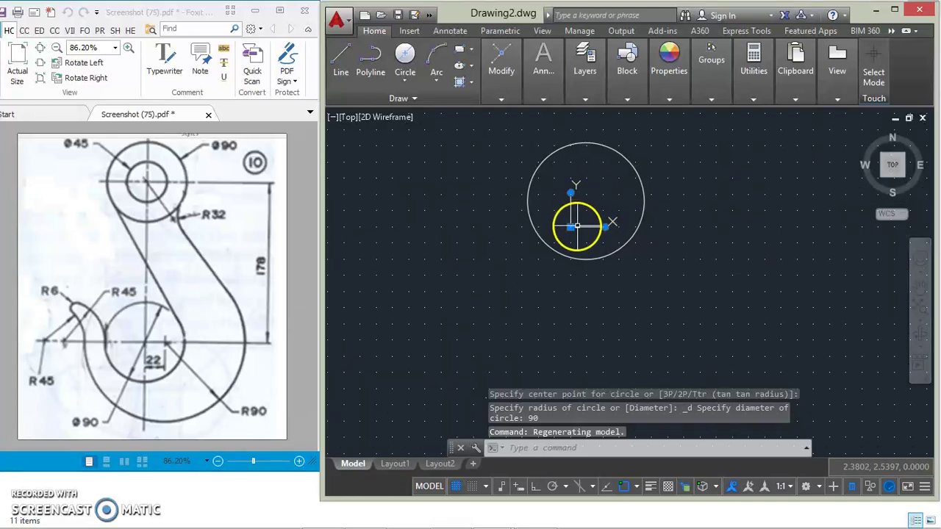
click(570, 229)
click(362, 400)
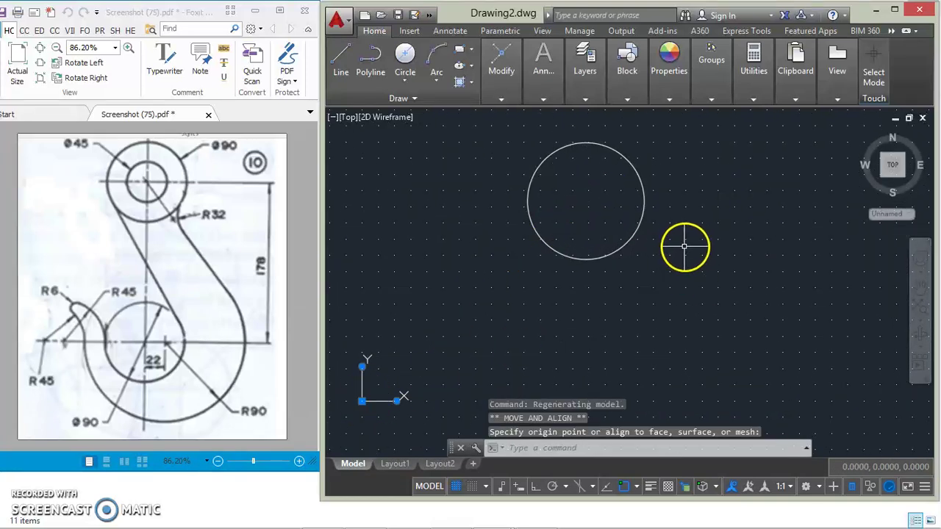
click(689, 240)
key(Escape)
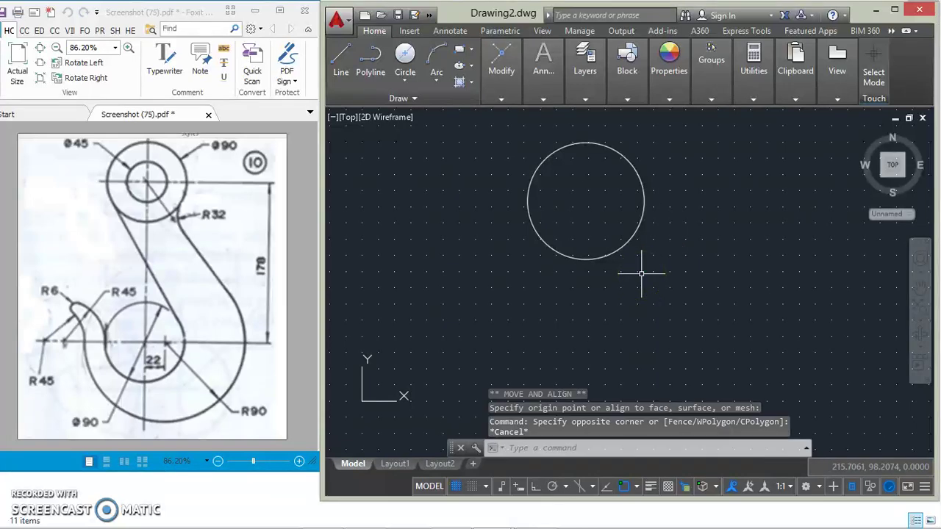
Draw a concentric circle with a diameter of 45 at the centre of the 90-diameter circle.
click(405, 56)
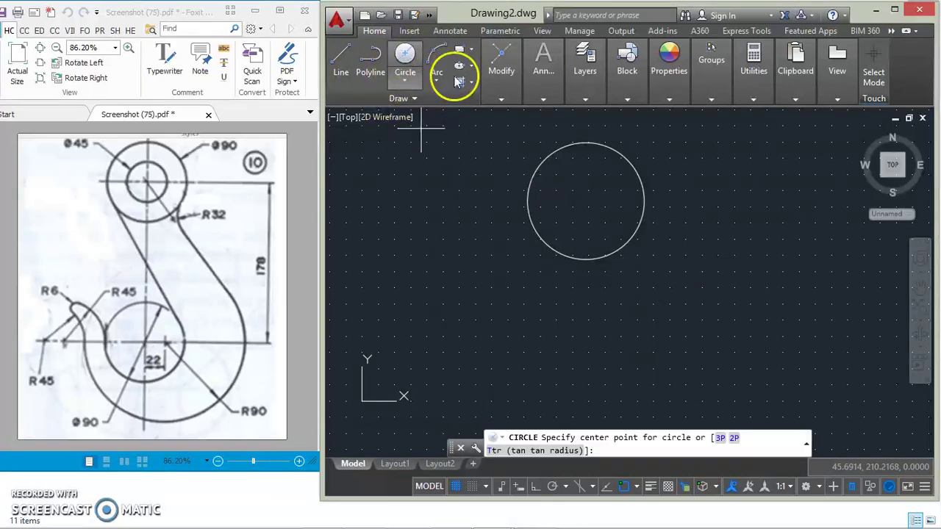
click(586, 200)
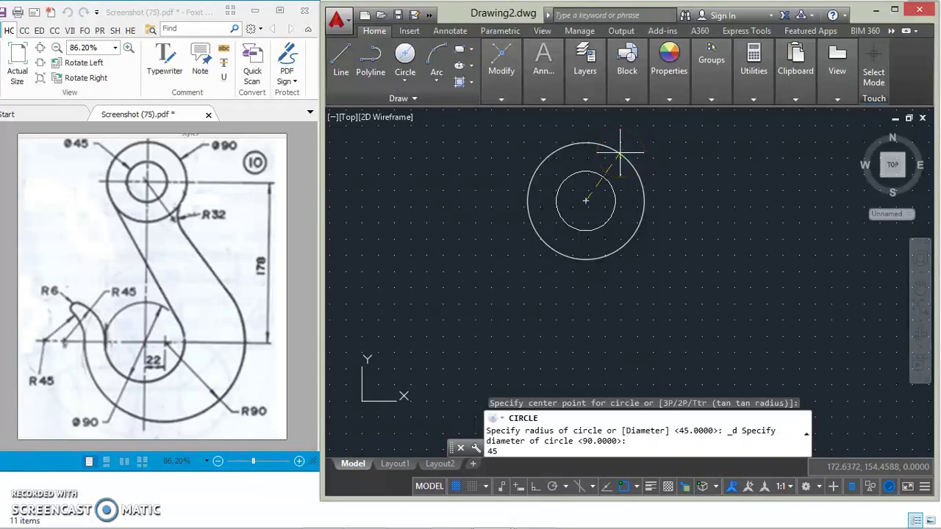
text(45)
key(Return)
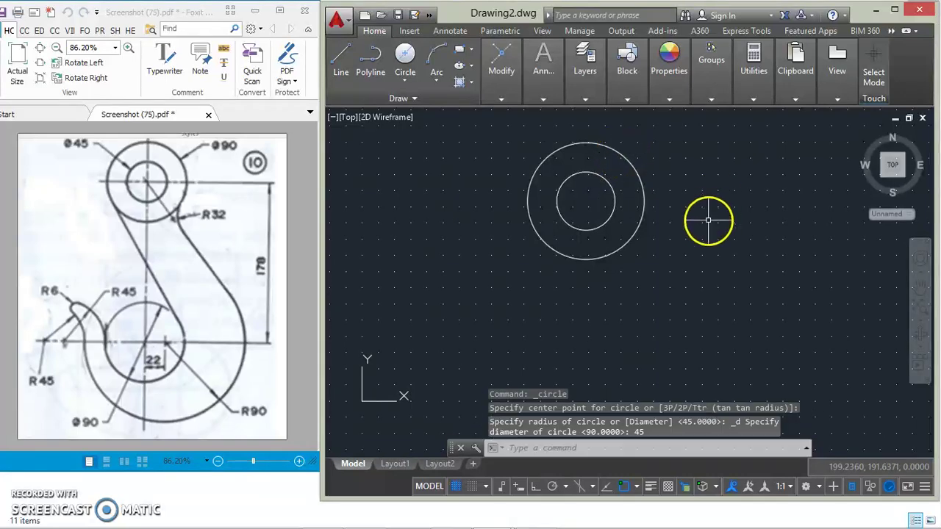
Relocate the UCS origin farther down and left, leaving the area below the two concentric circles free.
scroll(705, 218, down, 2)
middle_drag(643, 218, 609, 159)
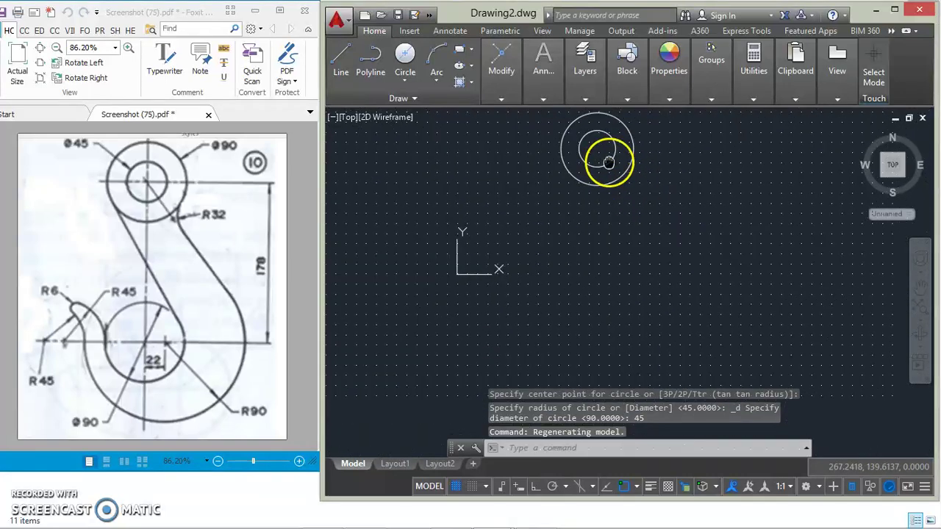
click(458, 274)
click(373, 381)
click(604, 264)
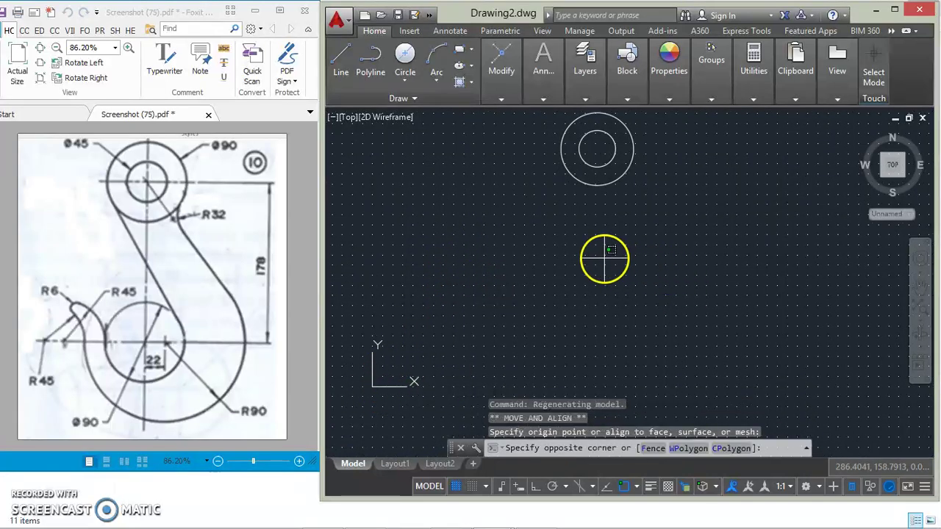
key(Escape)
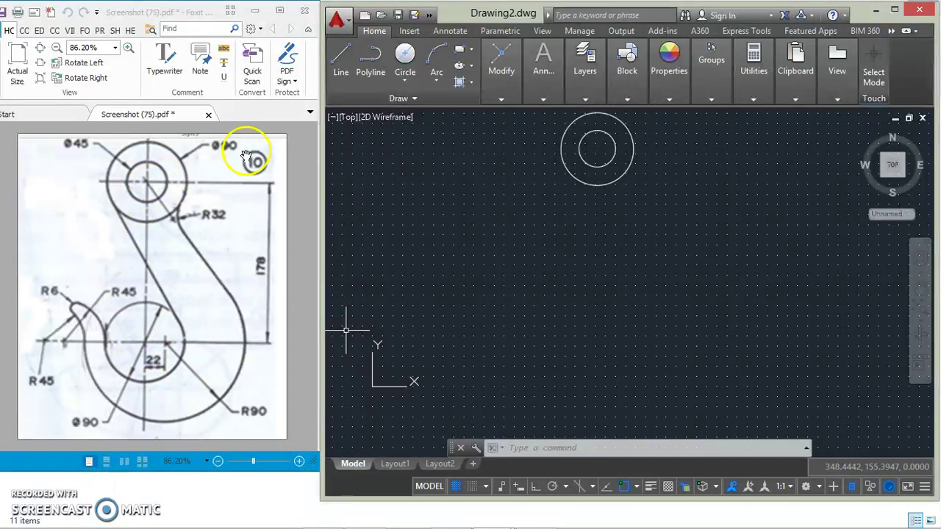
Draw a vertical line 178 long downwards from the common centre of the two circles.
click(349, 66)
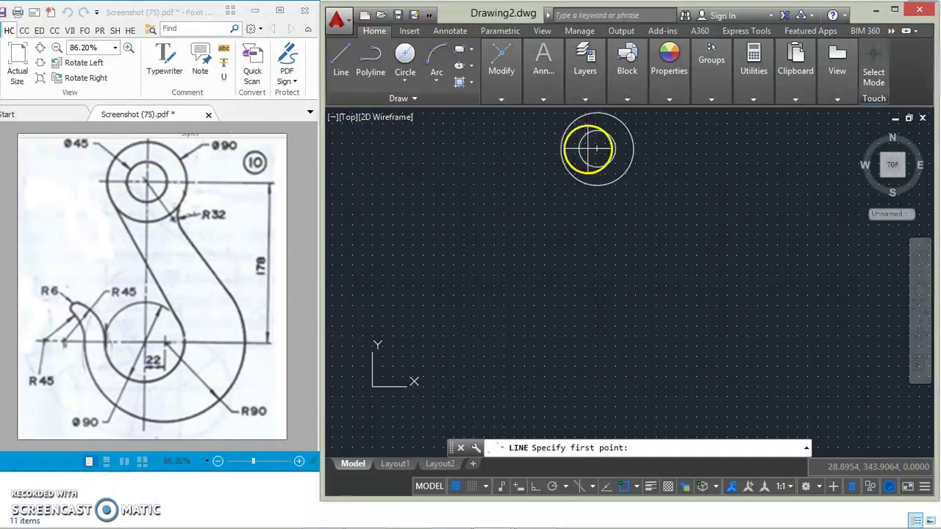
click(596, 150)
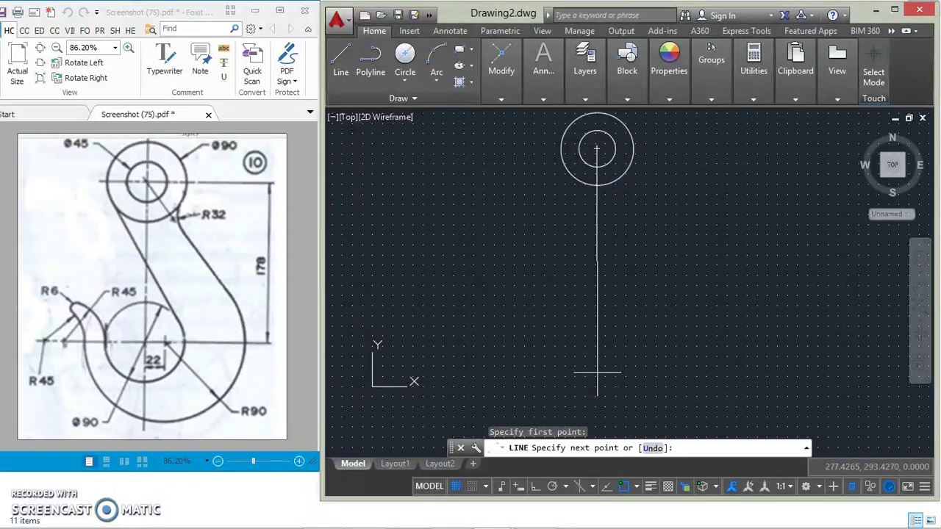
text(178)
key(Return)
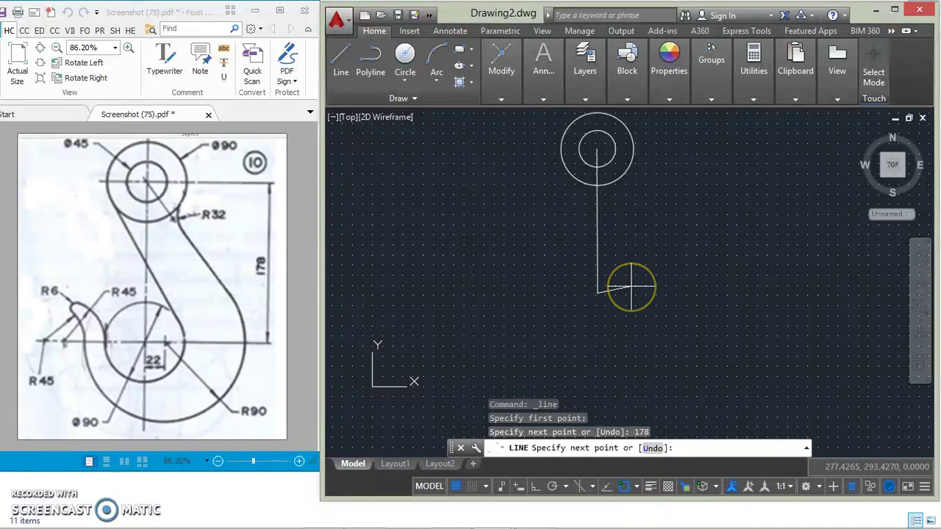
key(Escape)
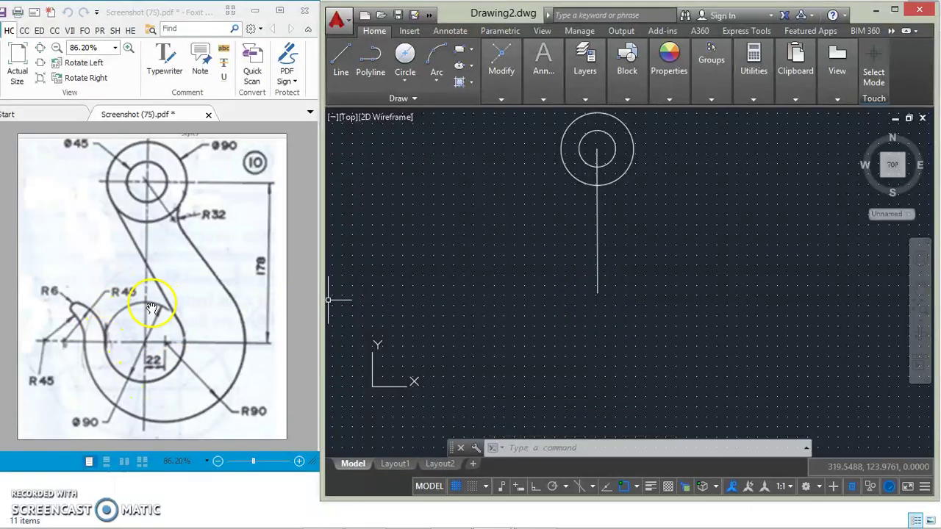
Draw a circle with a diameter of 90 centred on the lower end of the vertical line.
click(411, 58)
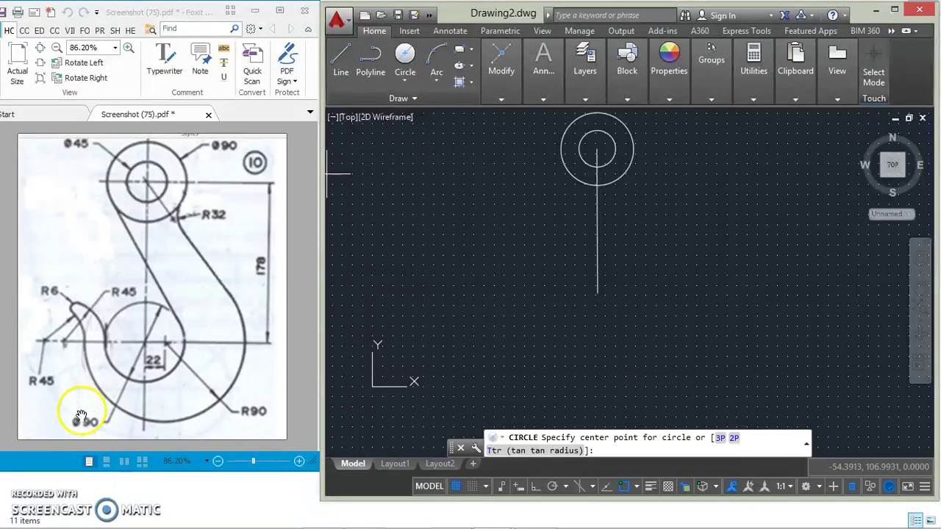
click(597, 294)
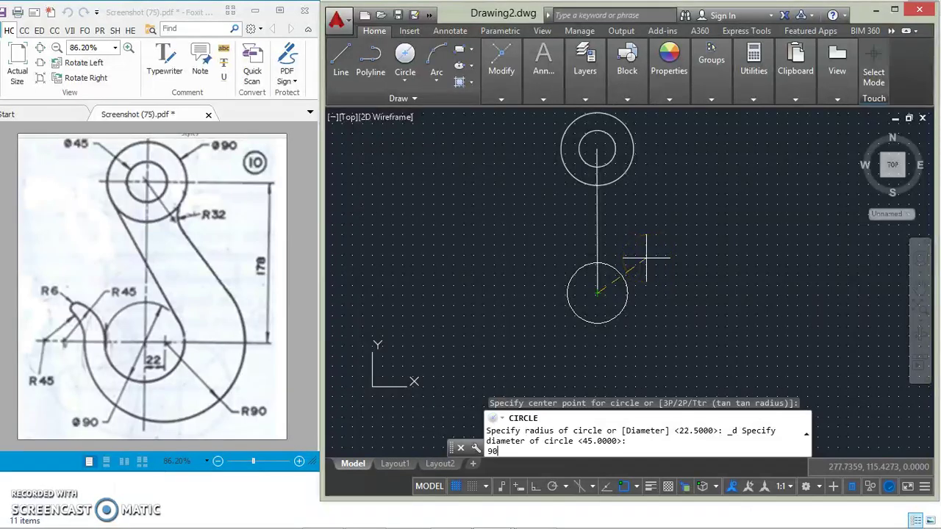
key(Return)
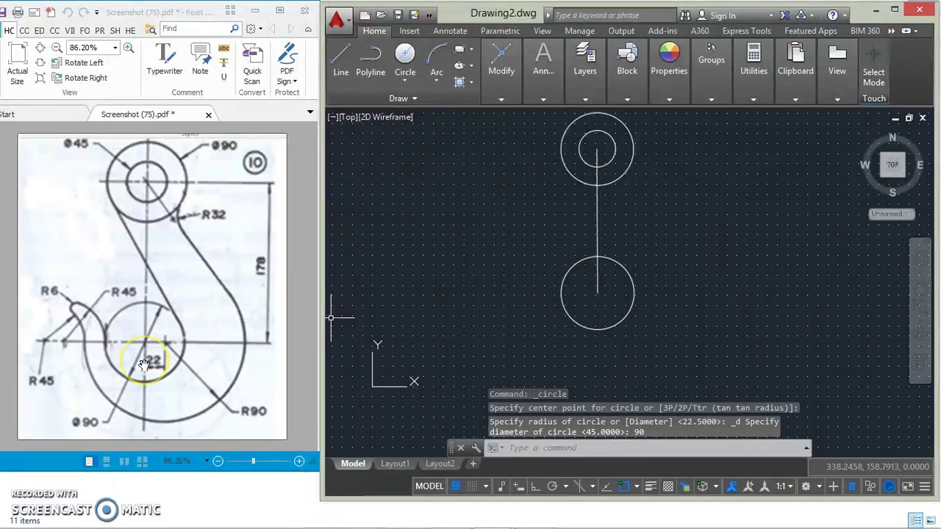
click(179, 365)
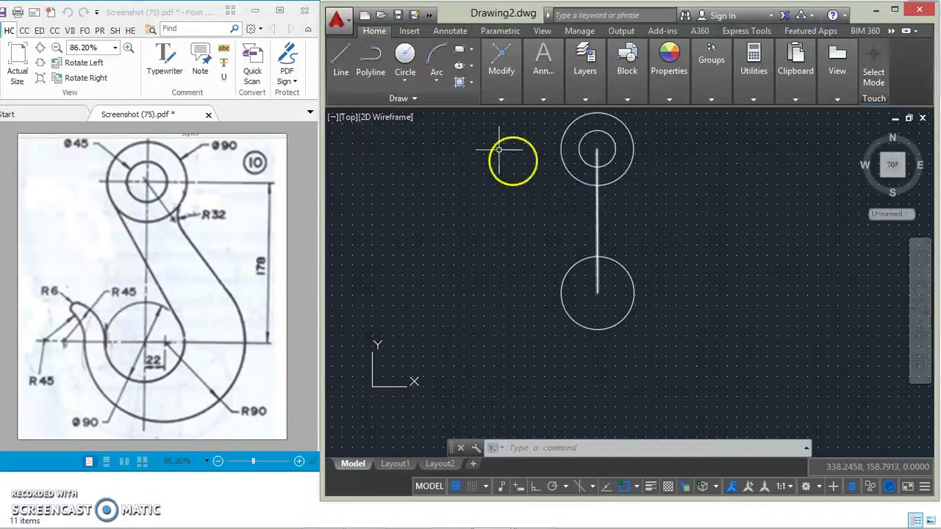
mouse_move(504, 94)
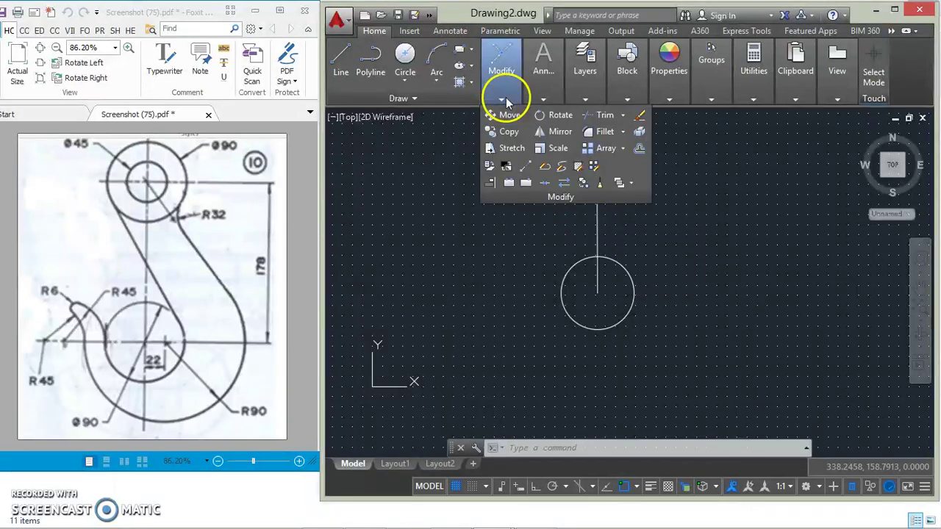
click(636, 152)
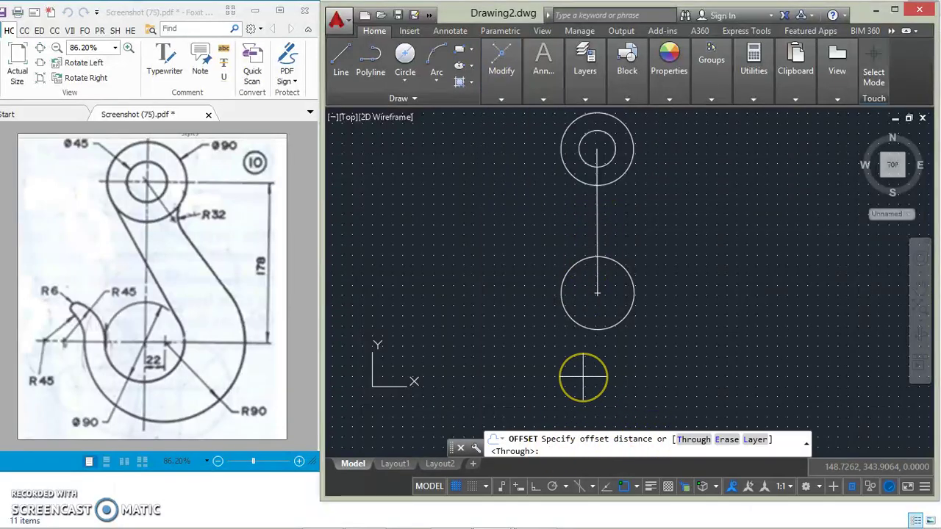
text(22)
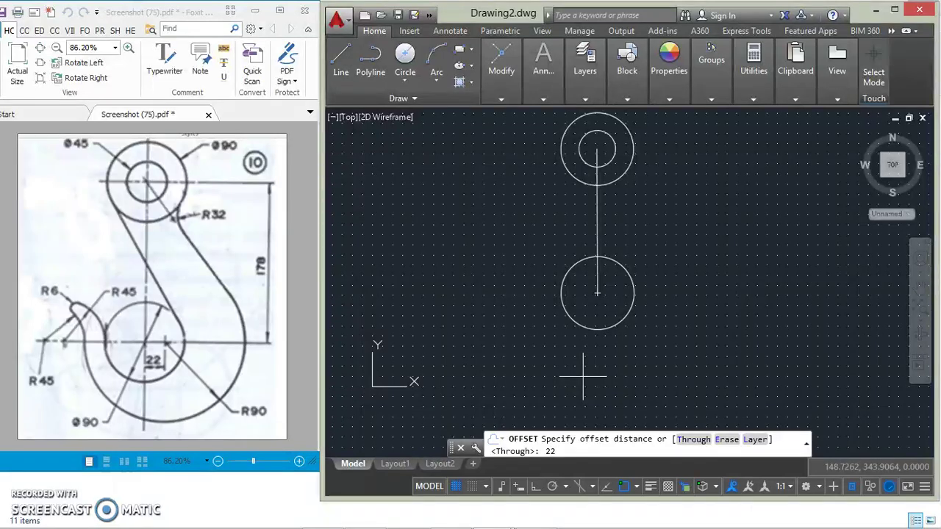
key(Return)
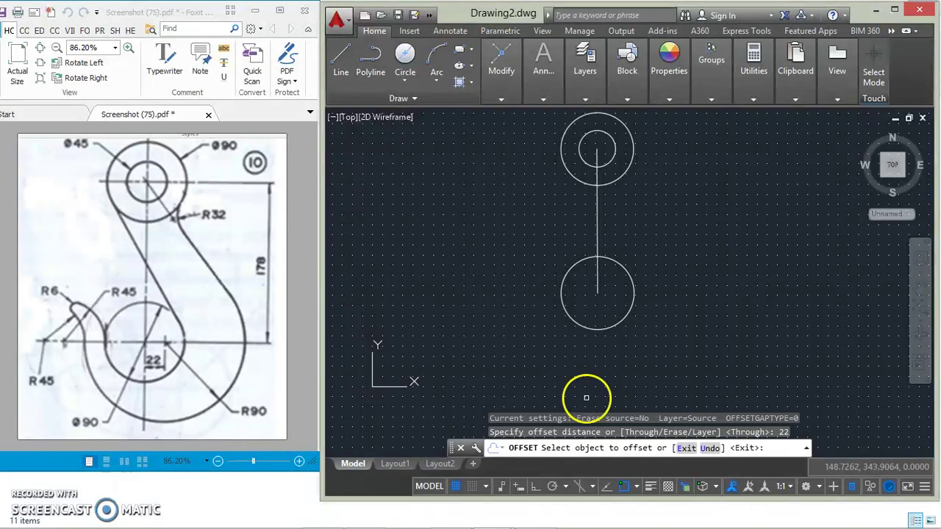
click(601, 329)
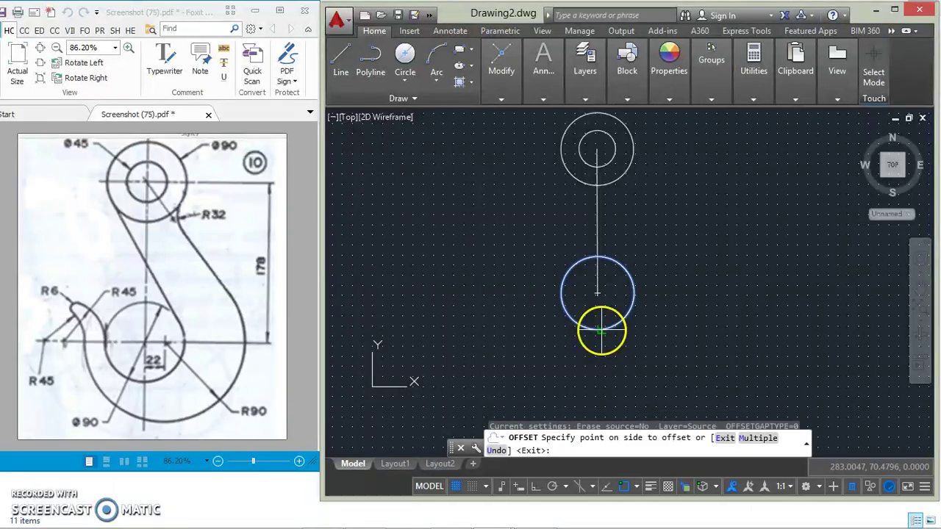
key(Escape)
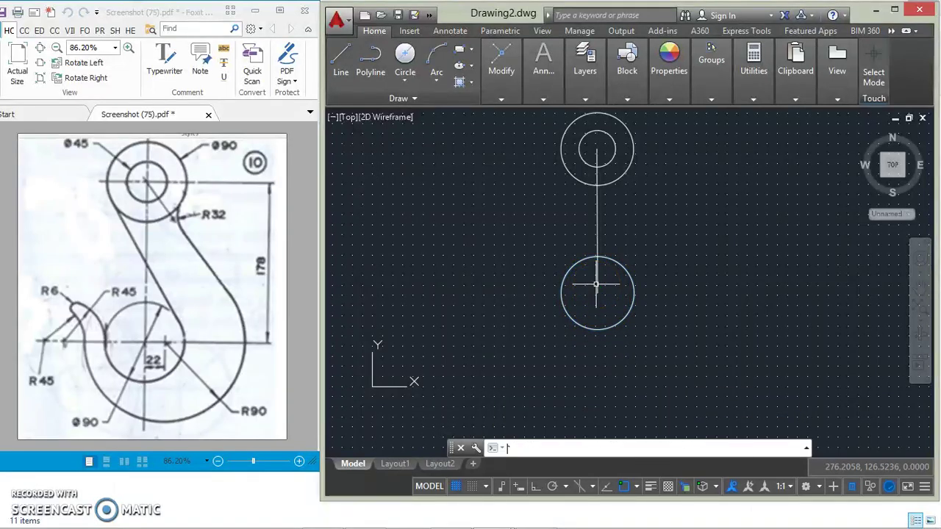
Offset the vertical centre line by 22 to its right.
click(500, 62)
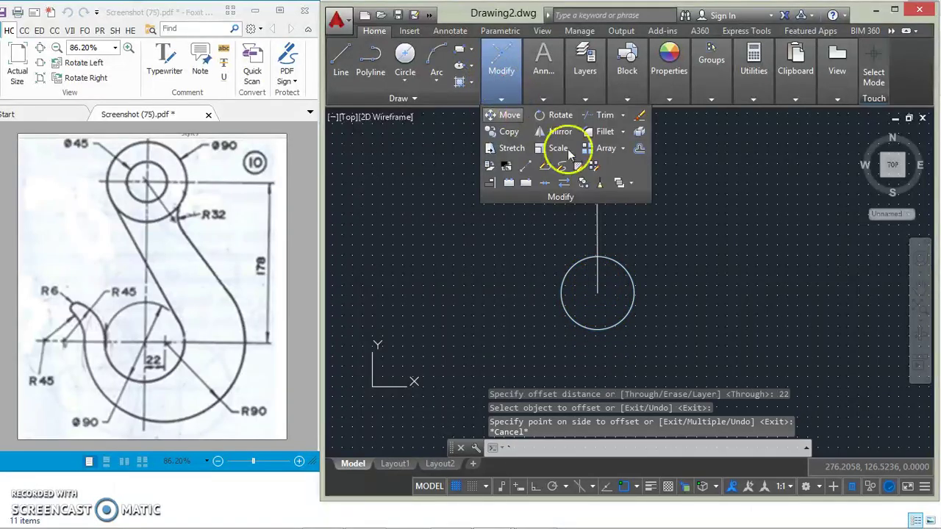
click(638, 151)
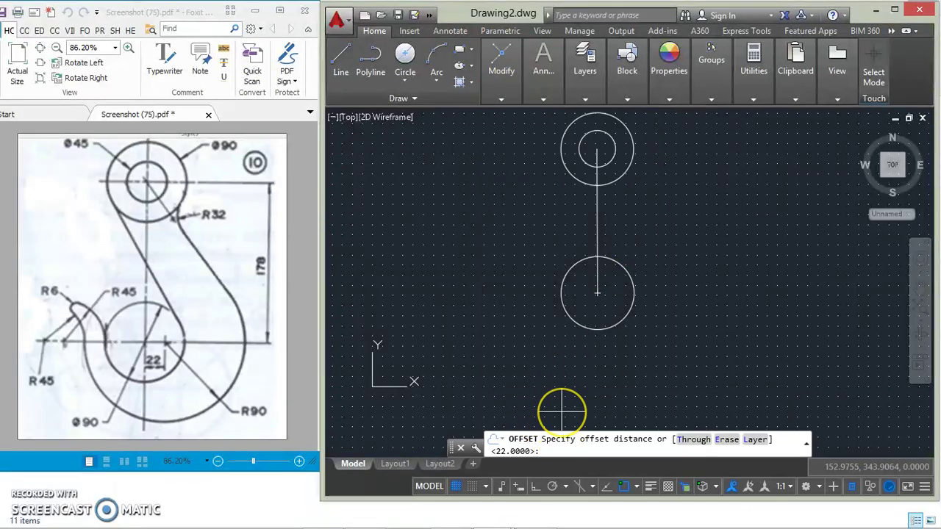
text(22)
key(Return)
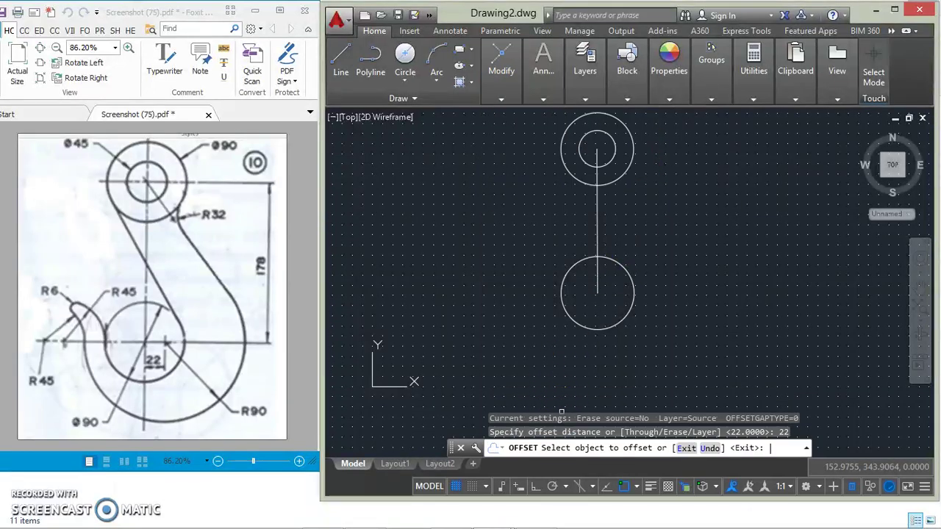
click(597, 280)
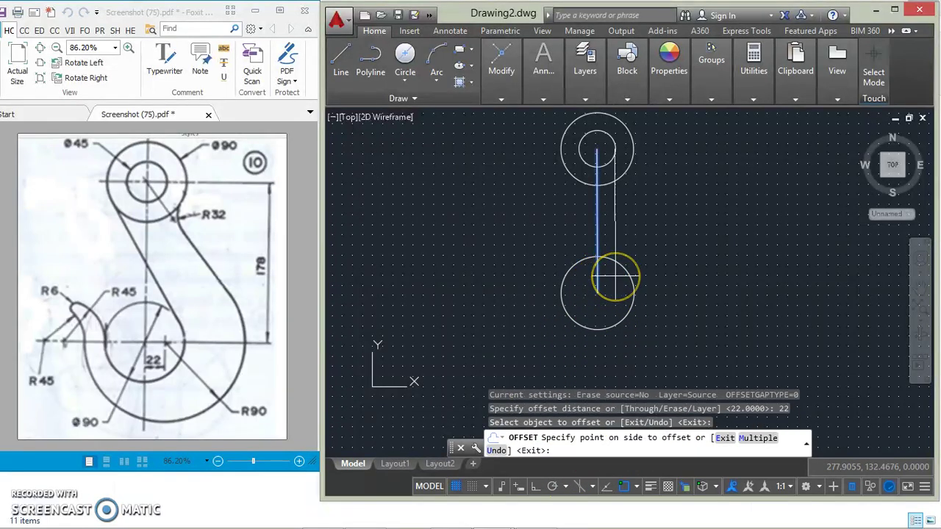
click(615, 278)
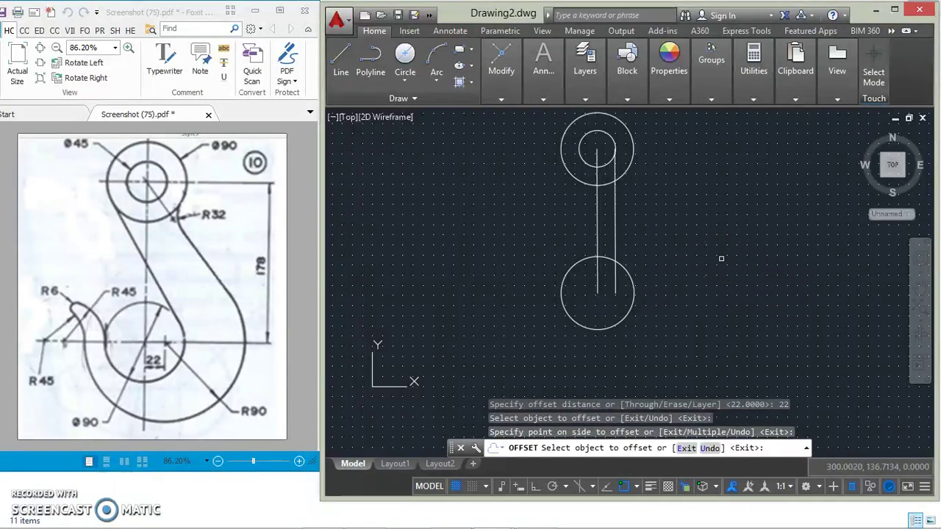
key(Escape)
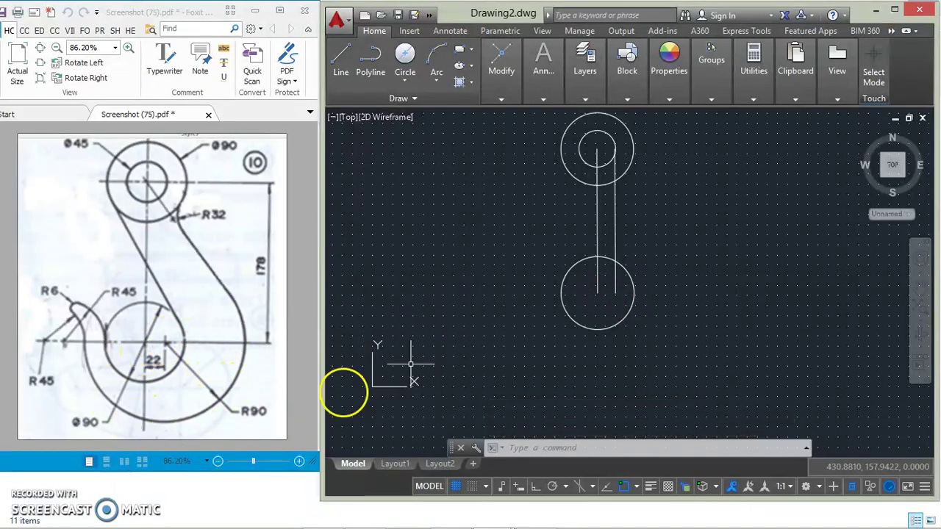
Draw a circle with a radius of 90 centred on the lower end of the offset line.
click(404, 81)
click(421, 110)
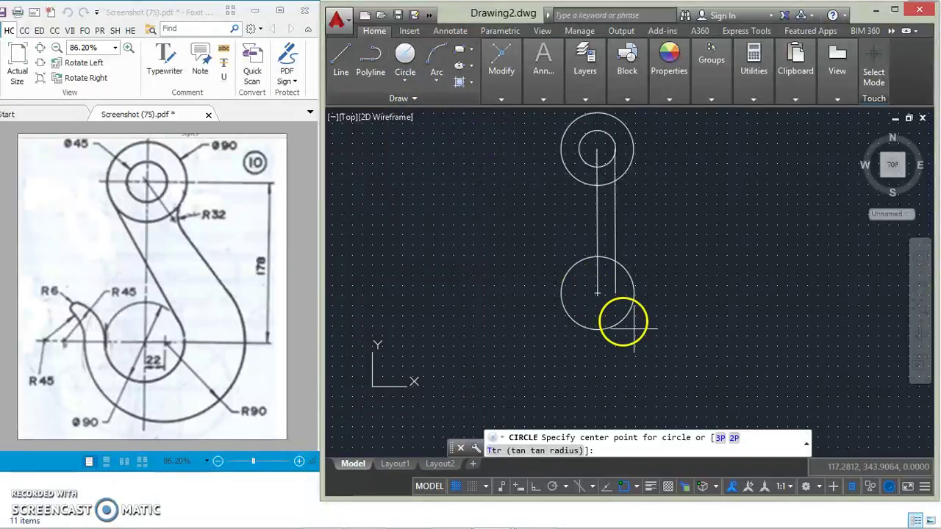
click(615, 292)
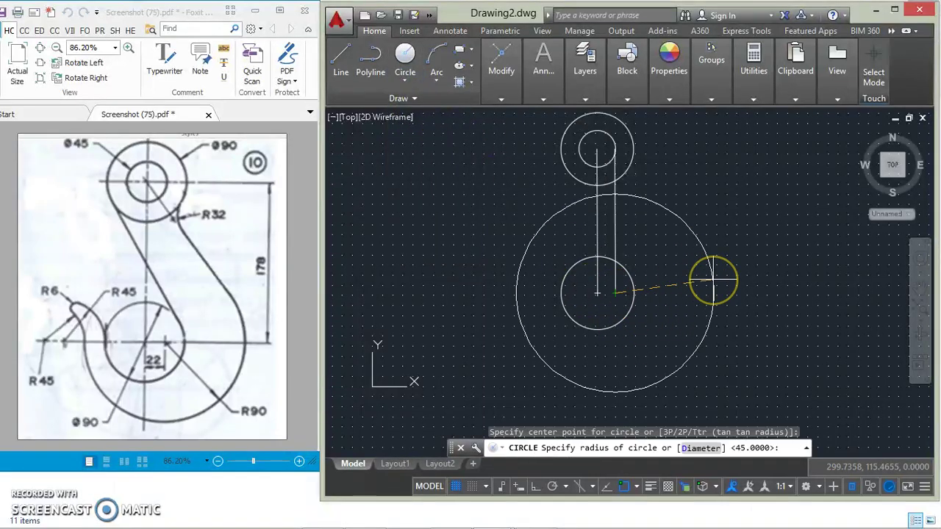
text(90)
key(Return)
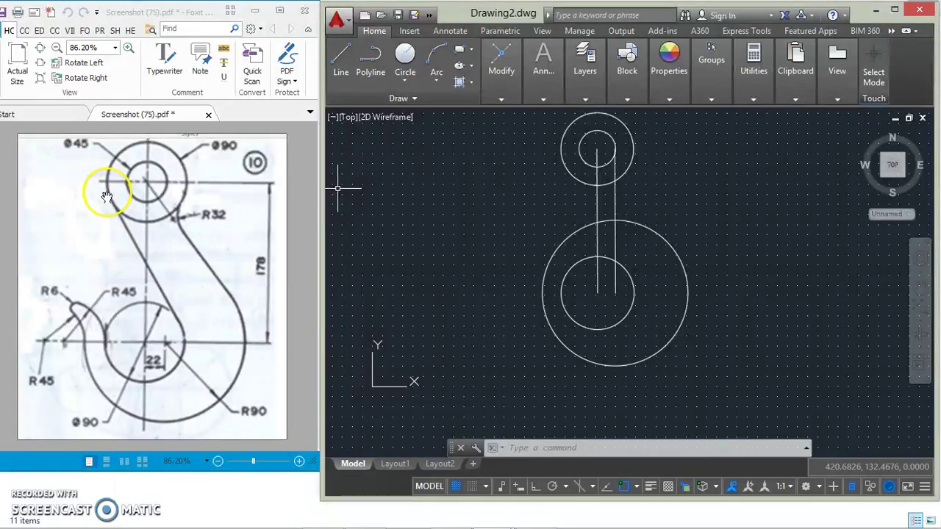
Draw a line tangent to the left side of the upper outer circle and the right side of the lower 90-diameter circle.
click(341, 59)
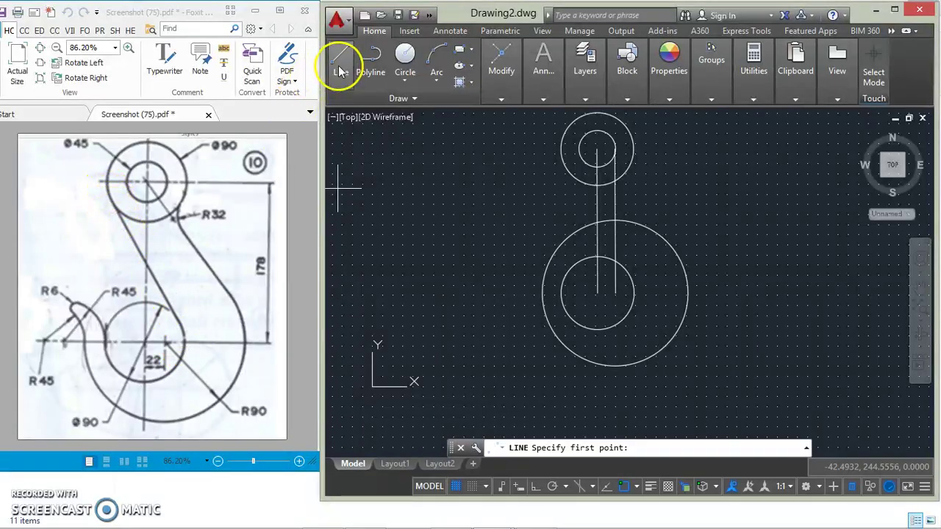
click(563, 161)
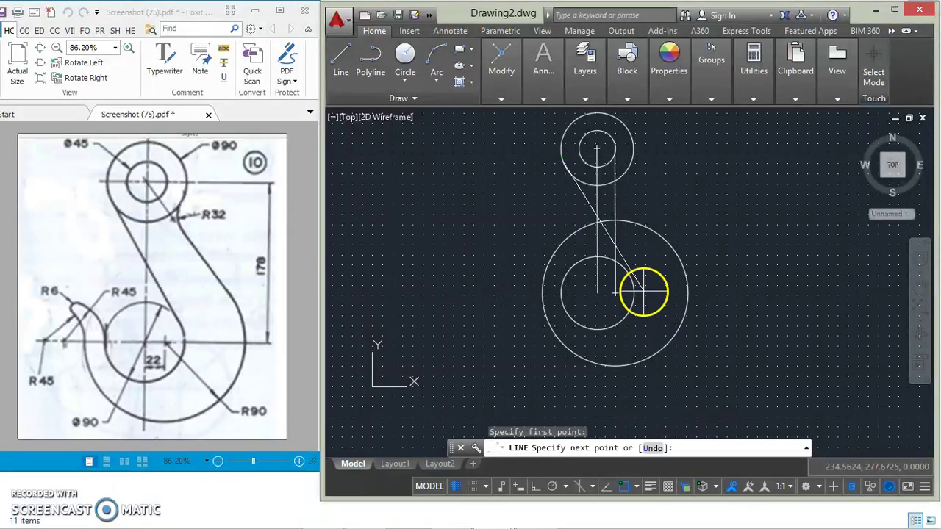
click(629, 273)
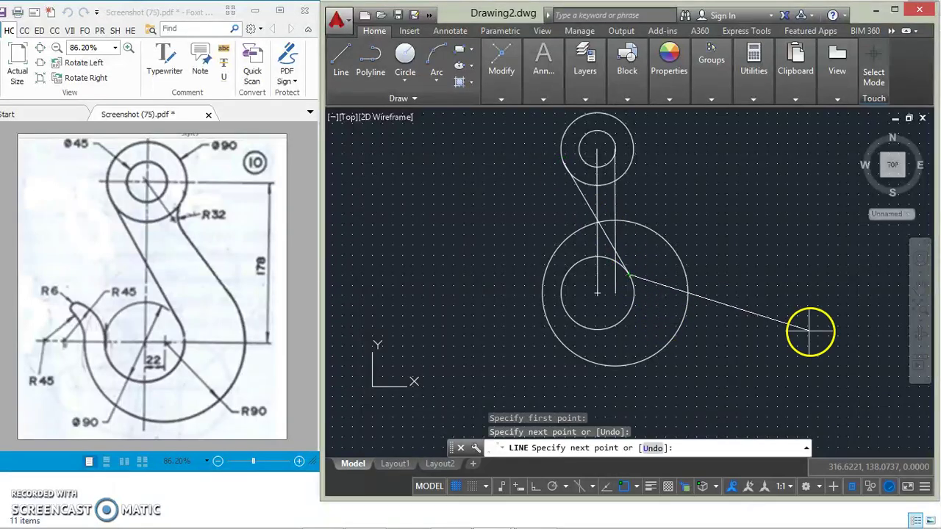
key(Escape)
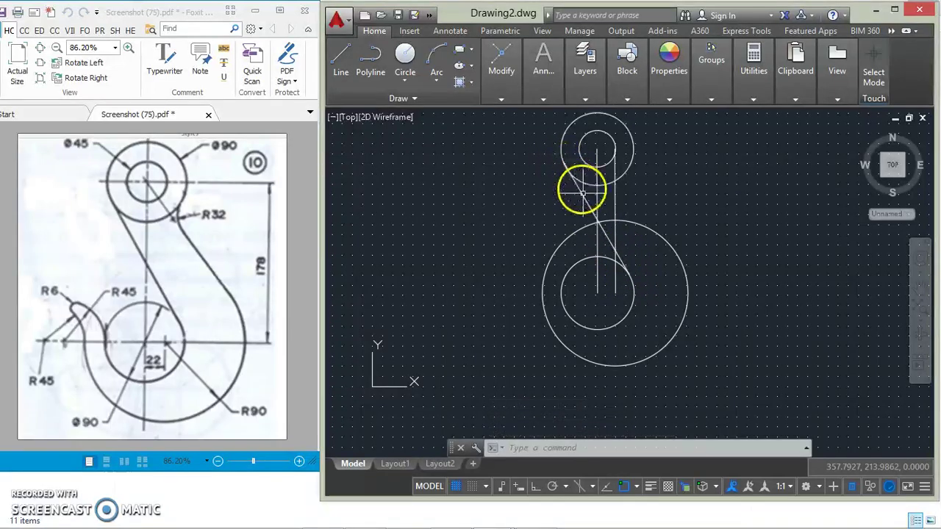
click(699, 220)
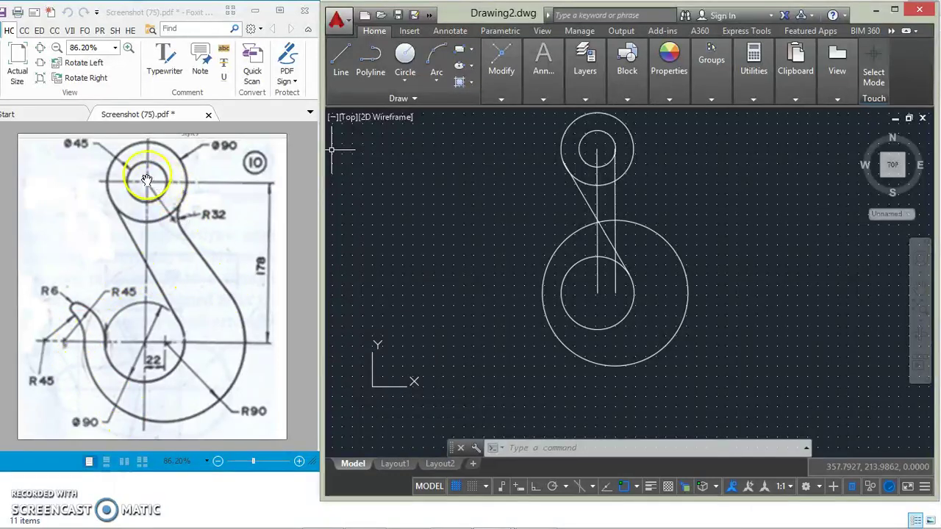
Draw a line from the common centre of the upper circles, tangent to the right side of the 90-radius circle.
click(339, 58)
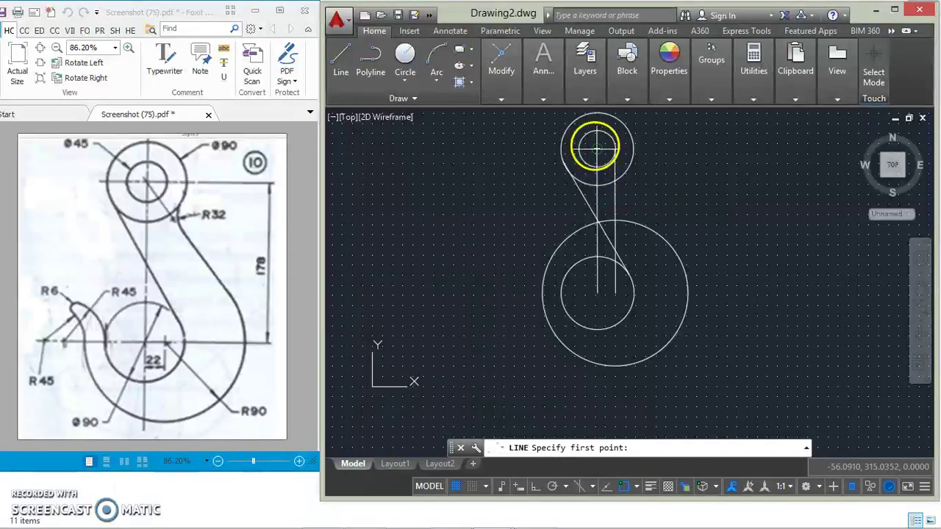
click(596, 150)
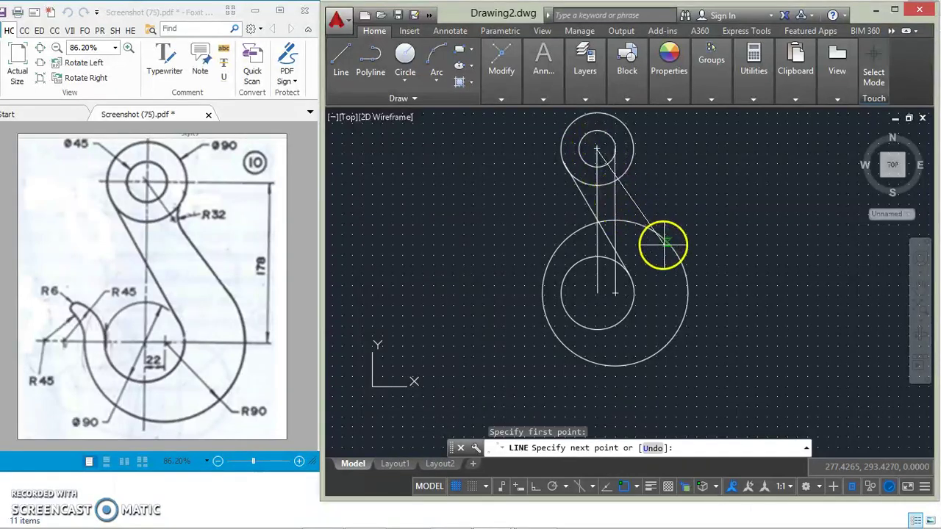
click(671, 250)
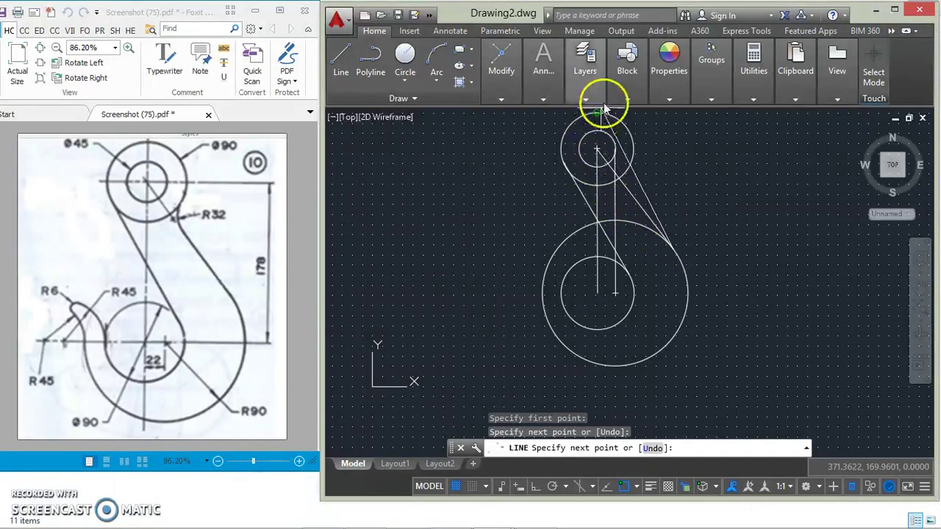
key(Escape)
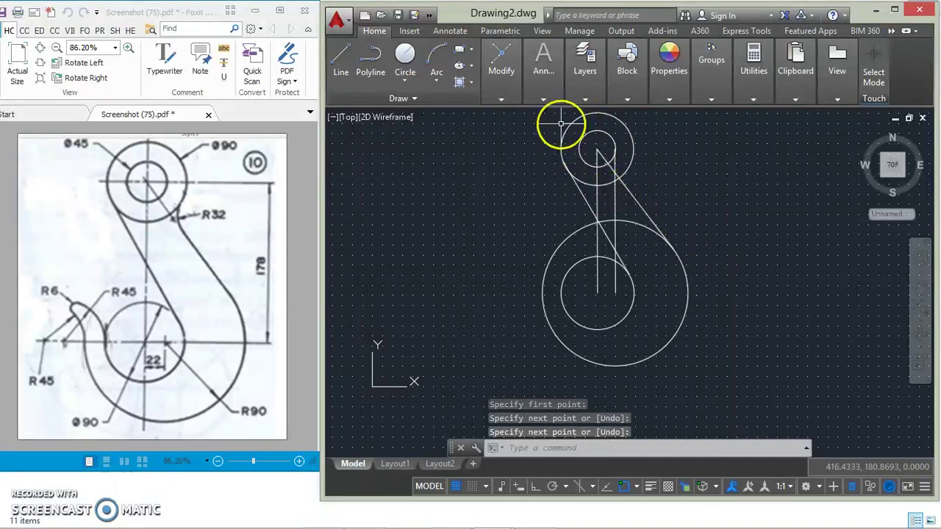
Draw a circle with a radius of 32 tangent to the upper outer circle and the sloping line on the right.
mouse_move(671, 247)
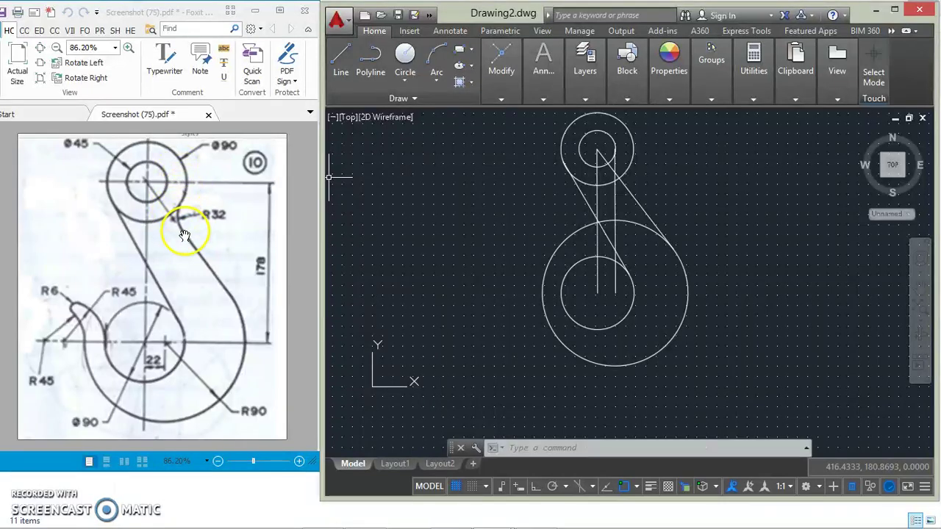
click(404, 79)
click(423, 223)
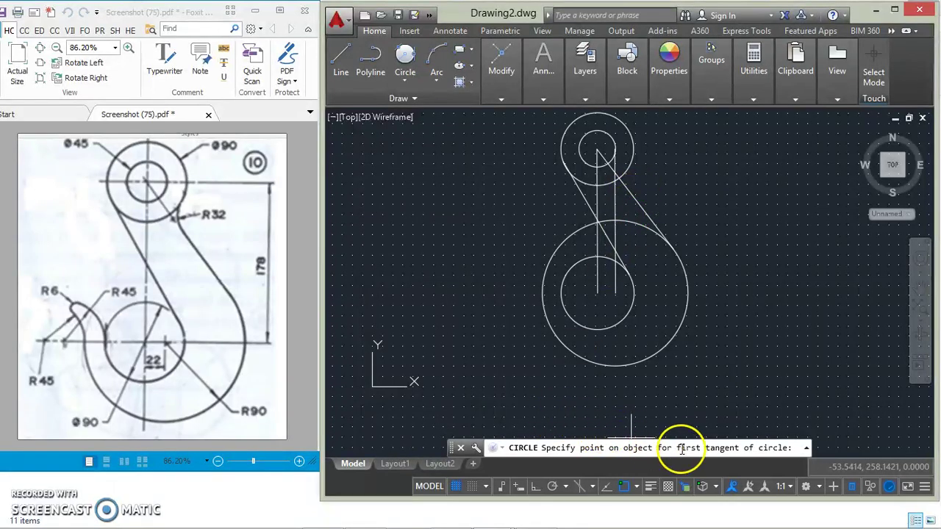
click(629, 165)
click(174, 200)
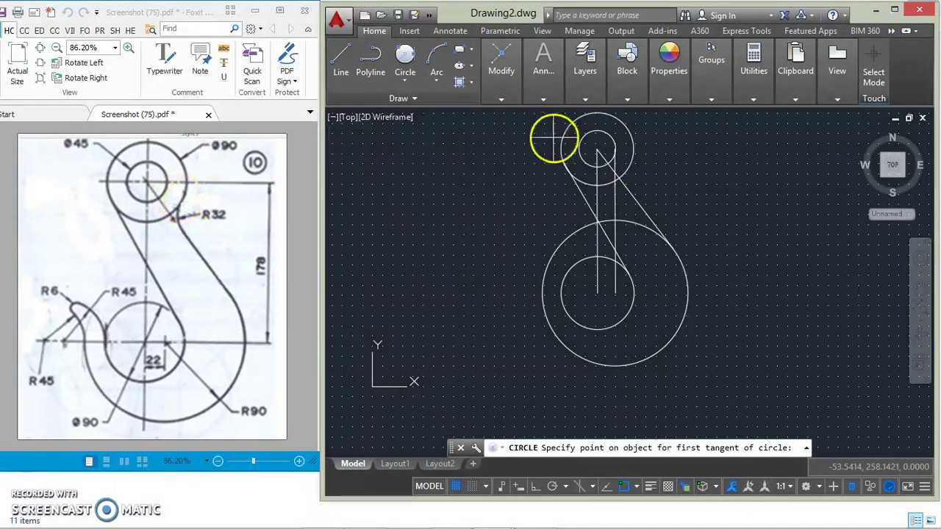
click(630, 165)
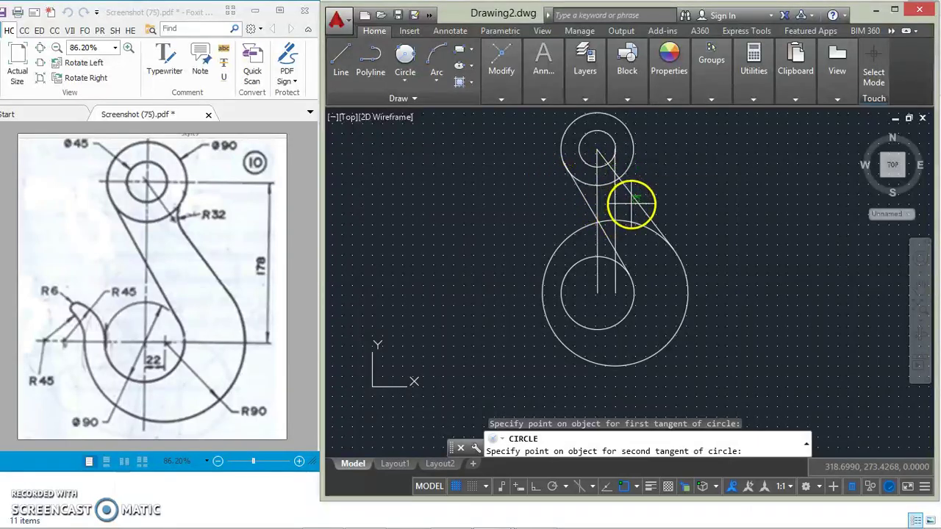
click(630, 200)
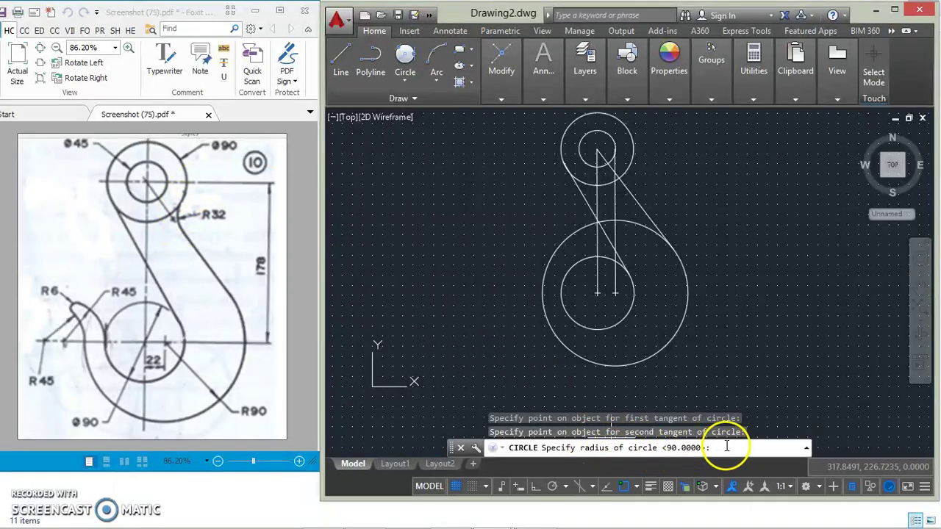
text(32)
key(Return)
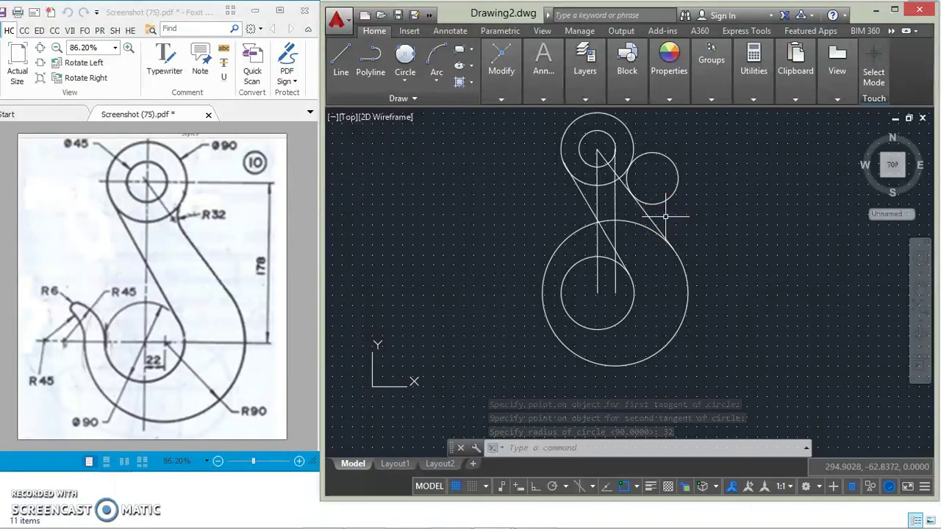
Draw a horizontal line across the 90-radius circle from its left quadrant to its right quadrant.
click(347, 53)
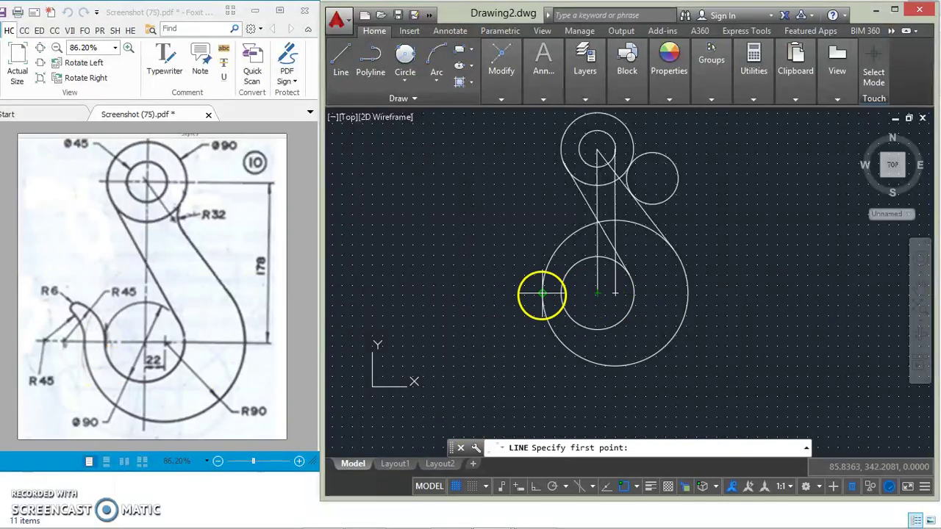
click(542, 294)
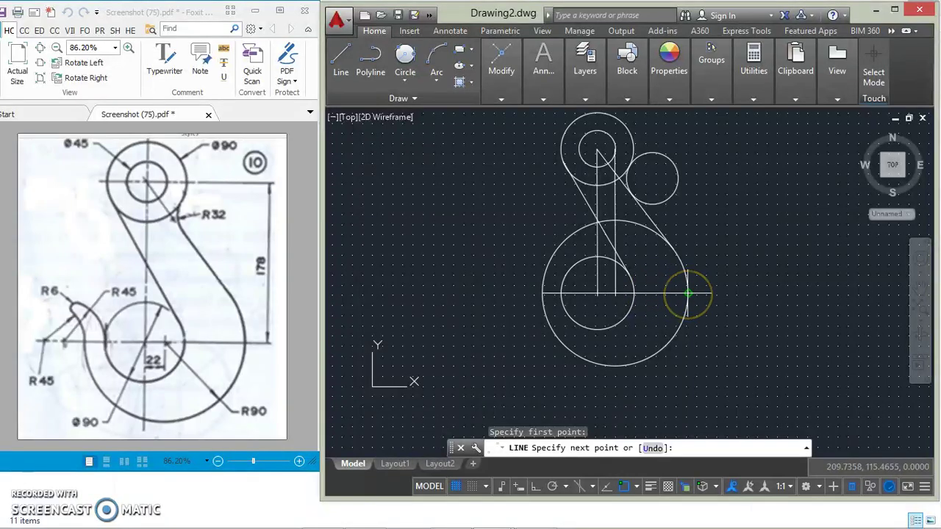
click(687, 294)
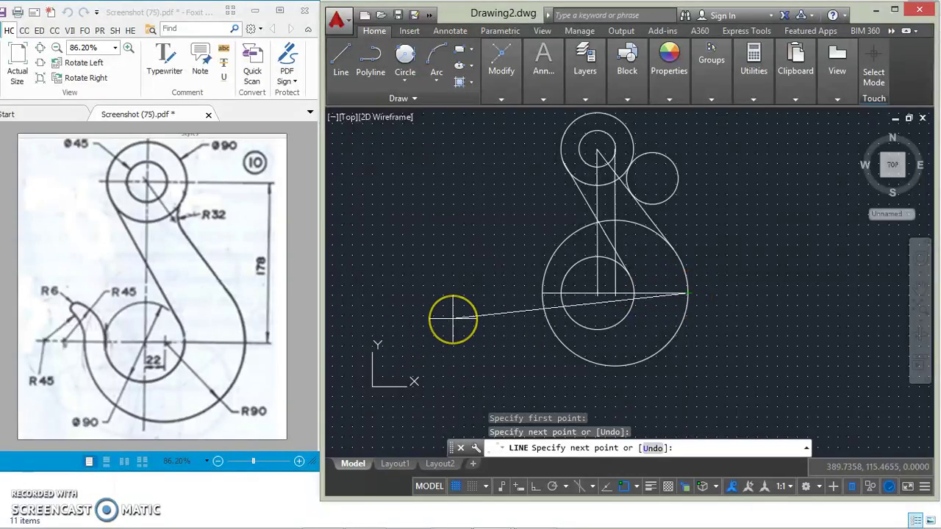
key(Escape)
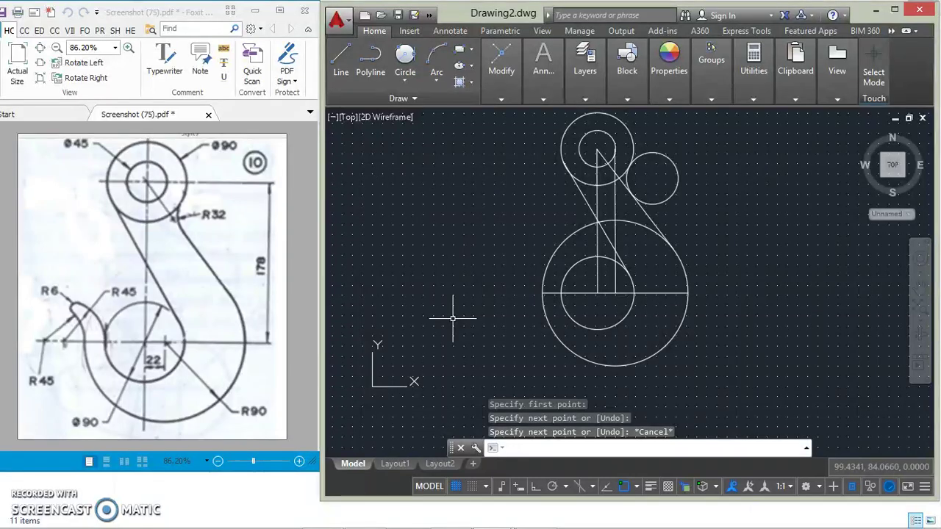
Stretch both ends of the horizontal line outwards beyond the 90-radius circle, to a total length of about 521.
click(542, 294)
click(542, 294)
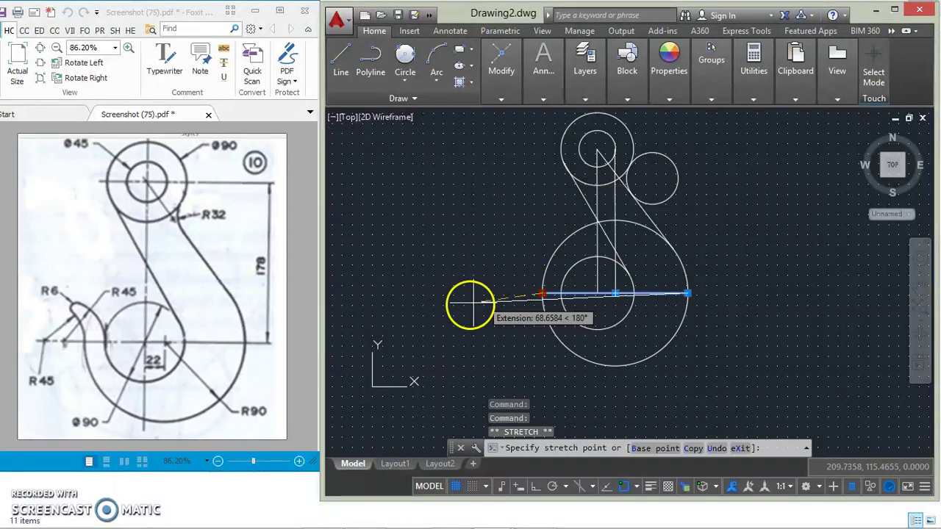
click(404, 293)
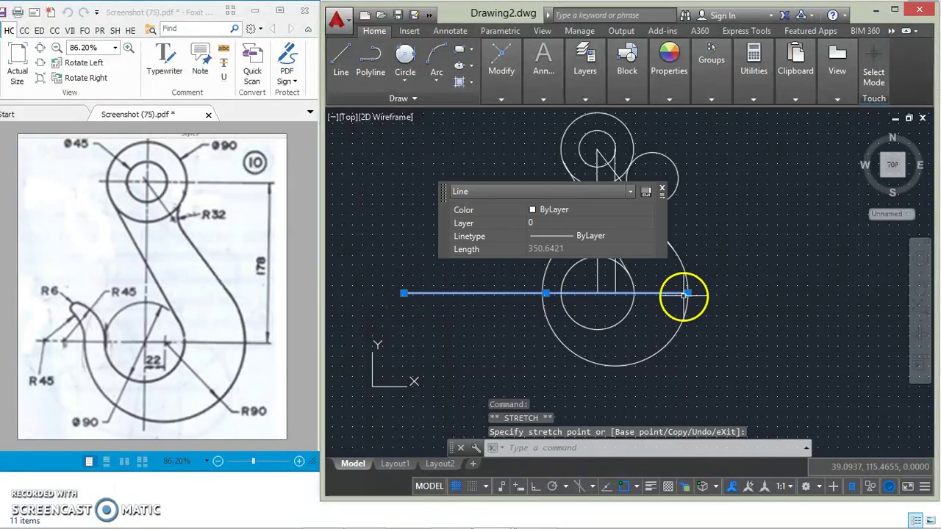
click(687, 293)
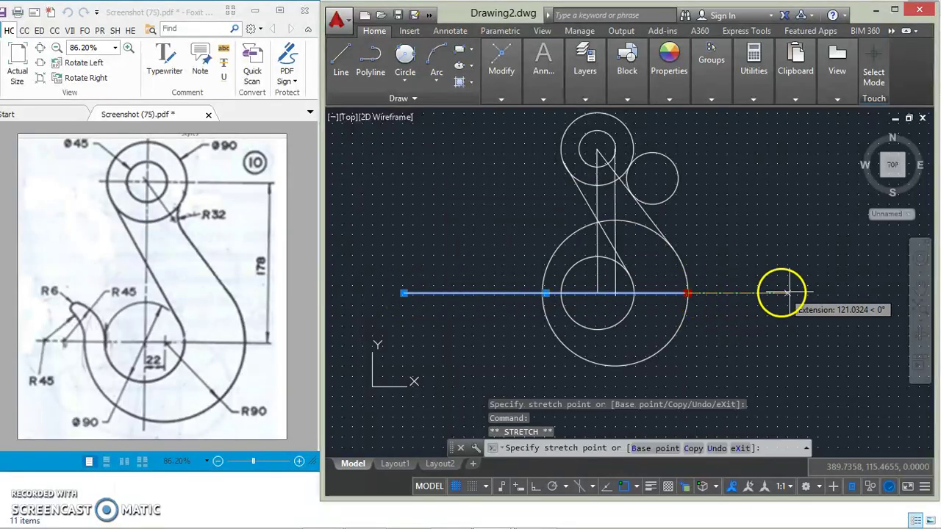
click(827, 294)
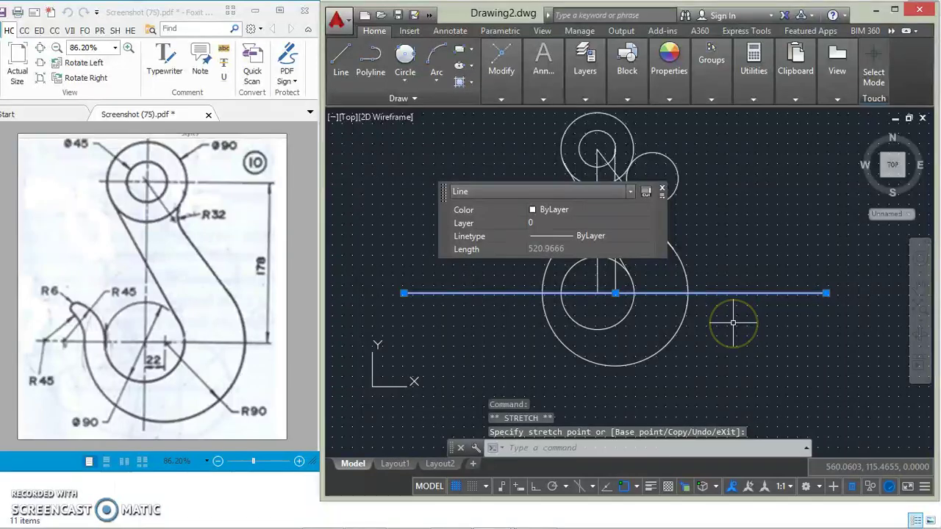
key(Escape)
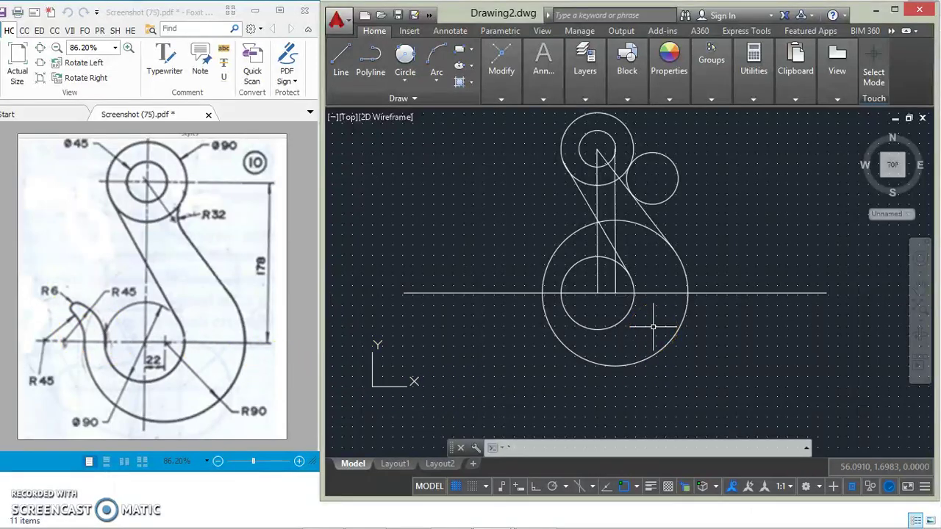
Draw a two-point circle with a diameter of 90 extending left from the left quadrant of the lower 90-diameter circle.
click(410, 78)
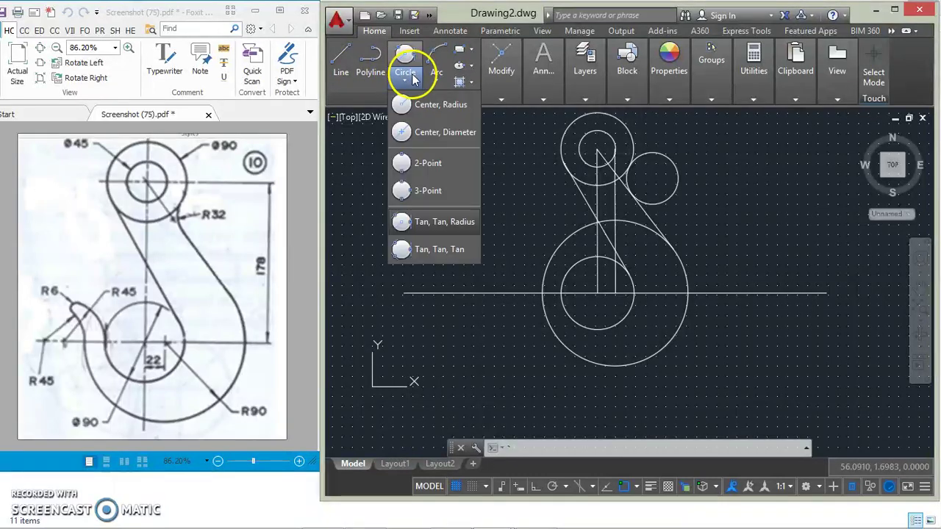
click(424, 163)
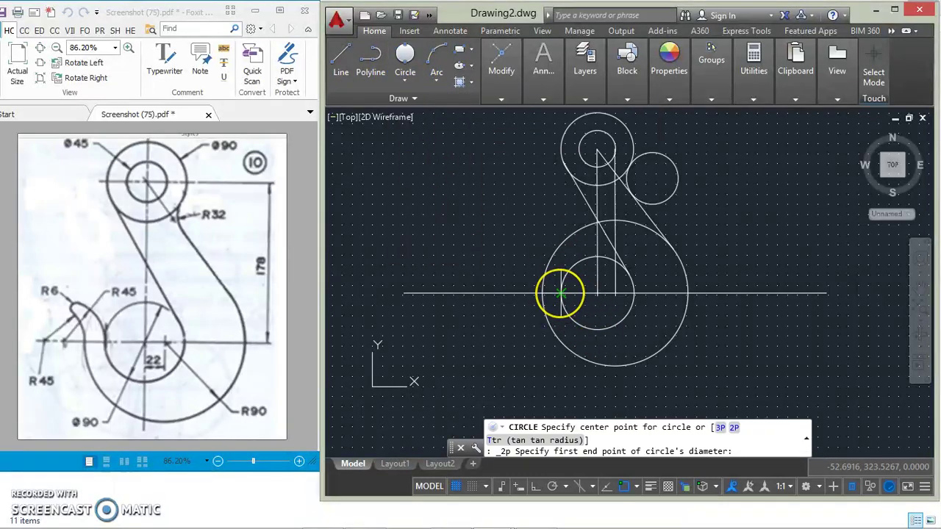
click(561, 293)
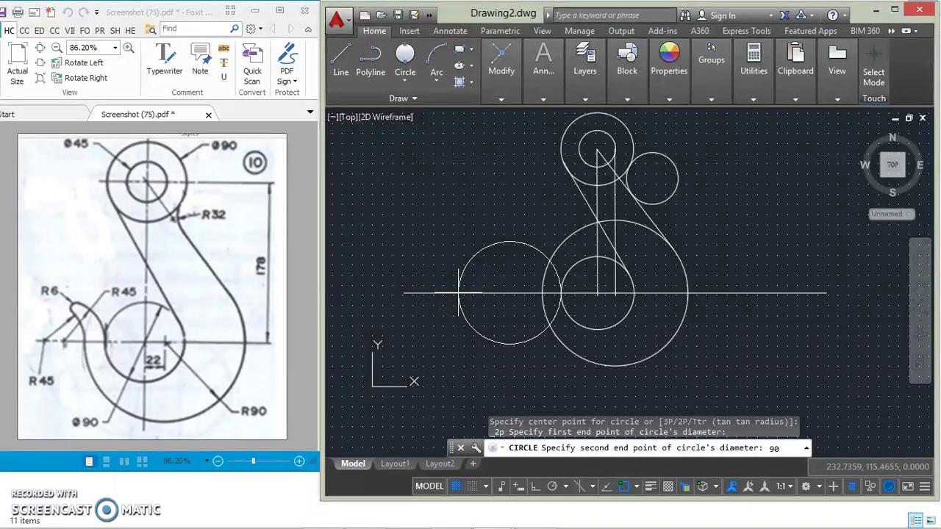
key(Return)
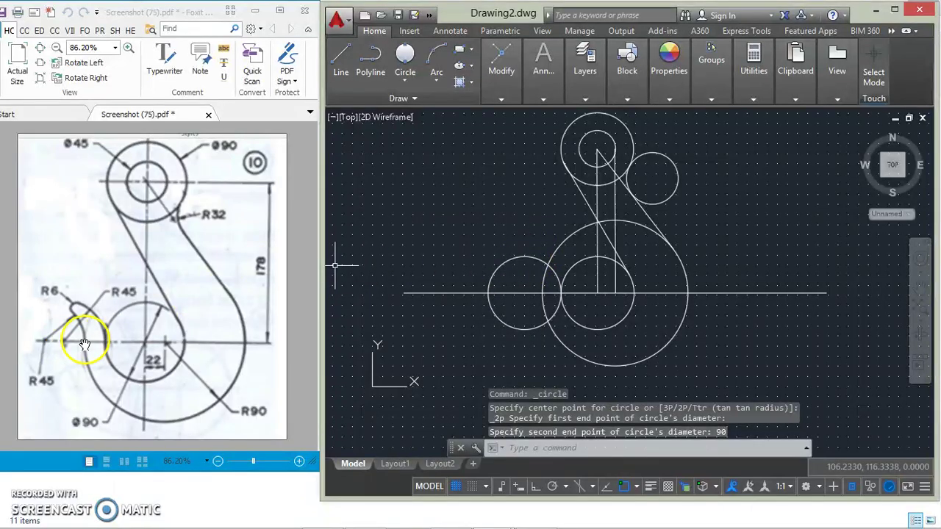
Draw a two-point circle with a diameter of 90 extending left from the left quadrant of the 90-radius circle.
click(402, 51)
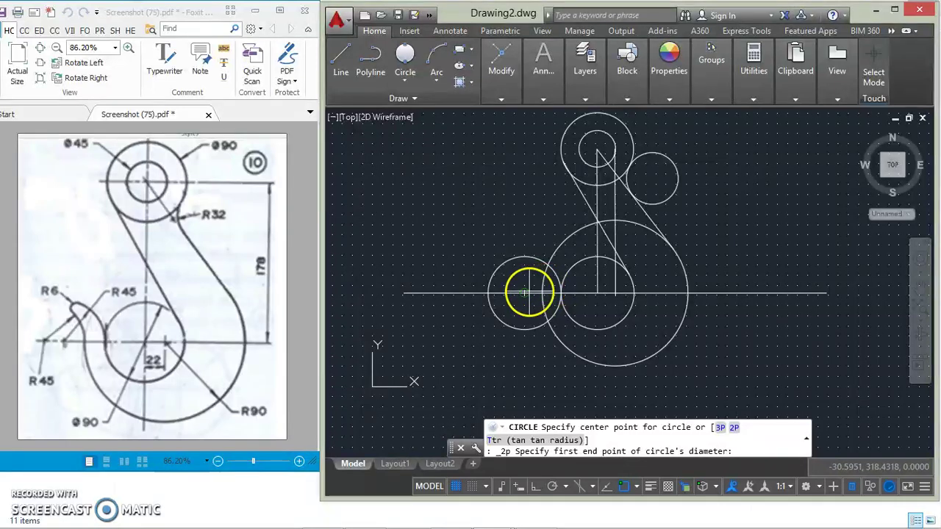
click(414, 85)
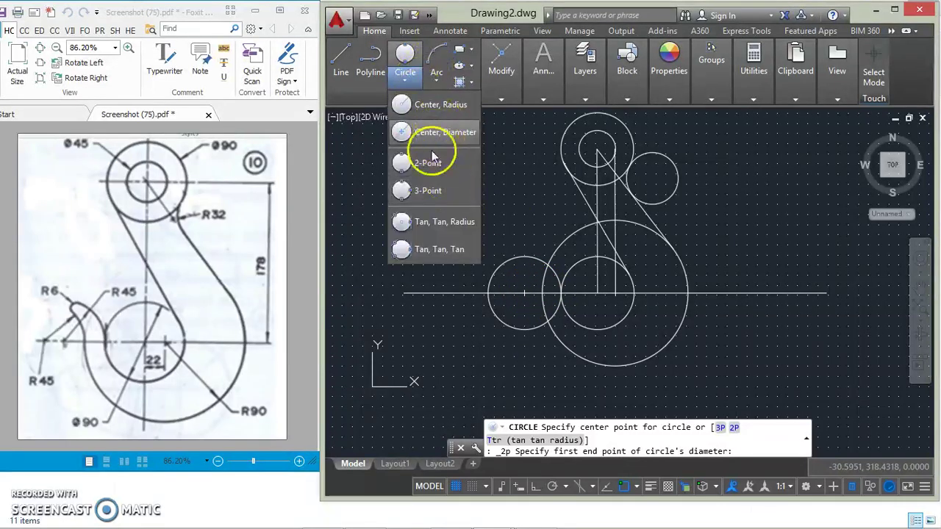
click(440, 156)
click(542, 294)
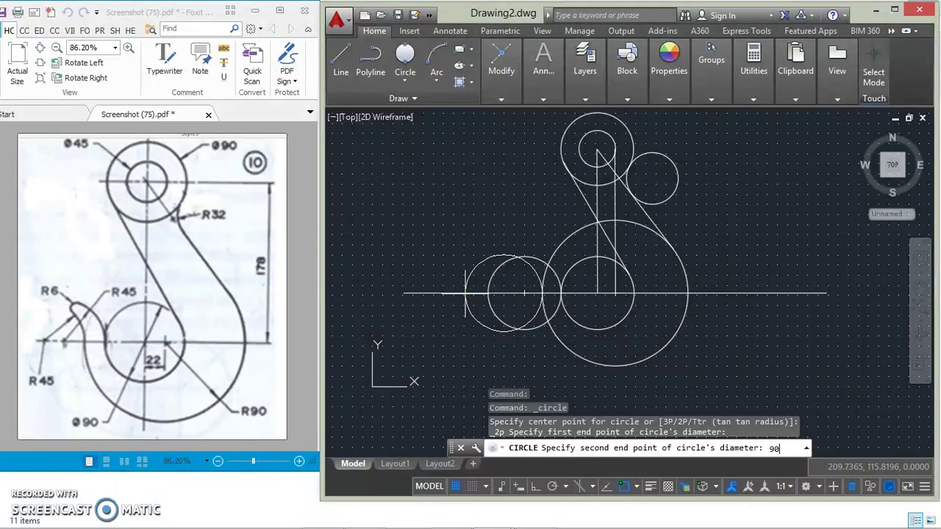
key(Return)
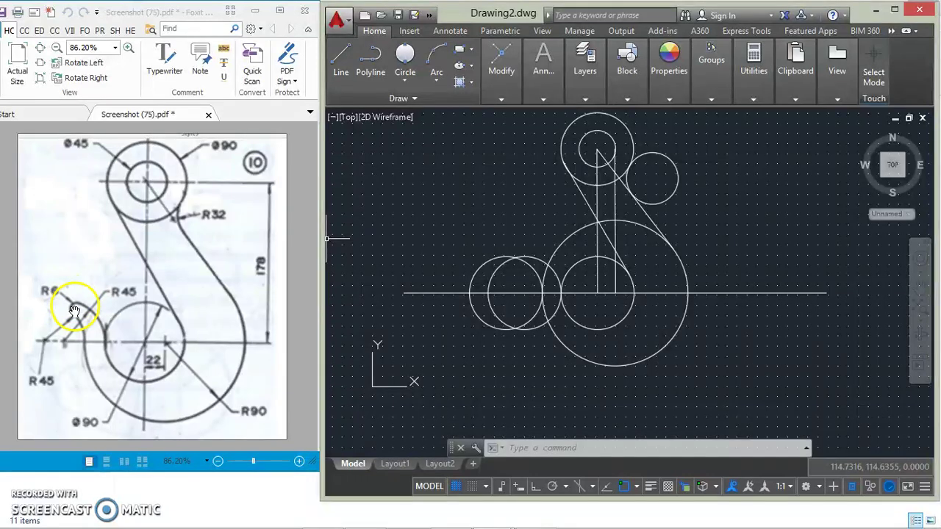
Draw a 6-radius circle tangent to the two overlapping 90-diameter circles at the hook tip, using Tan, Tan, Radius.
click(405, 81)
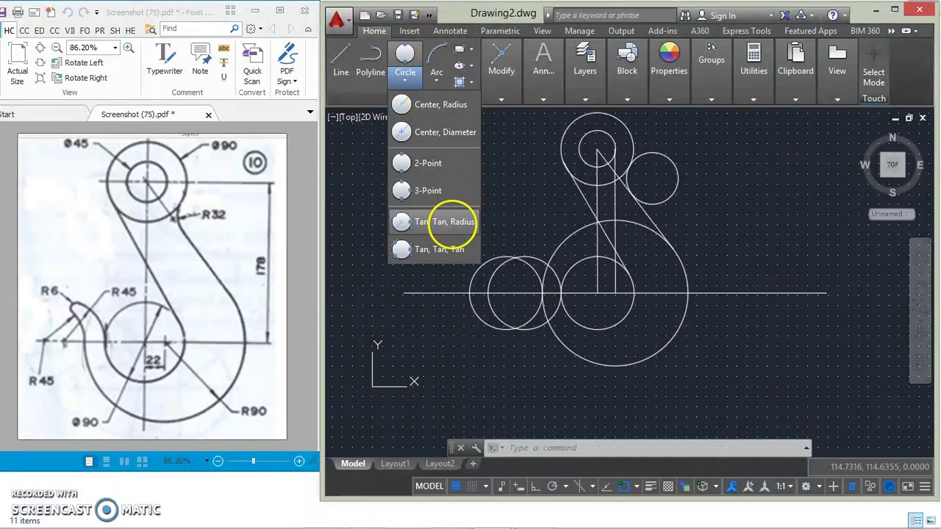
click(445, 221)
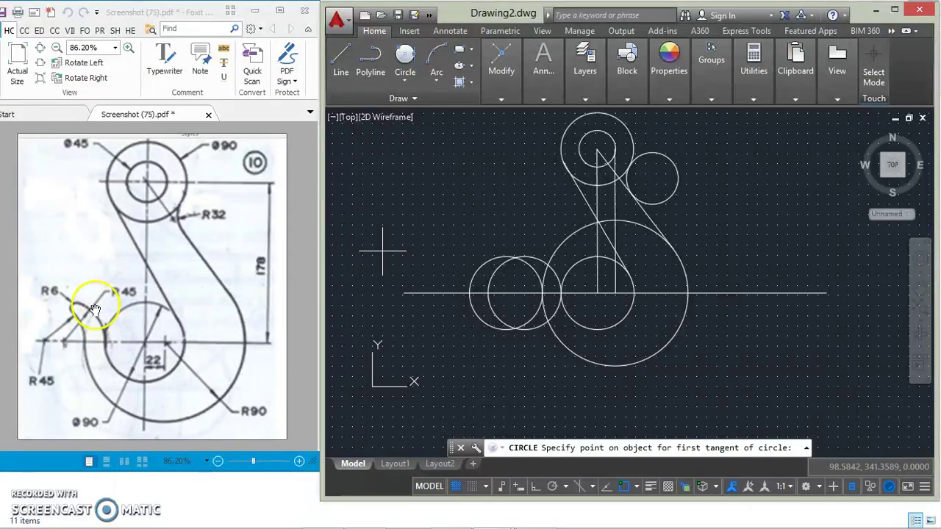
click(530, 262)
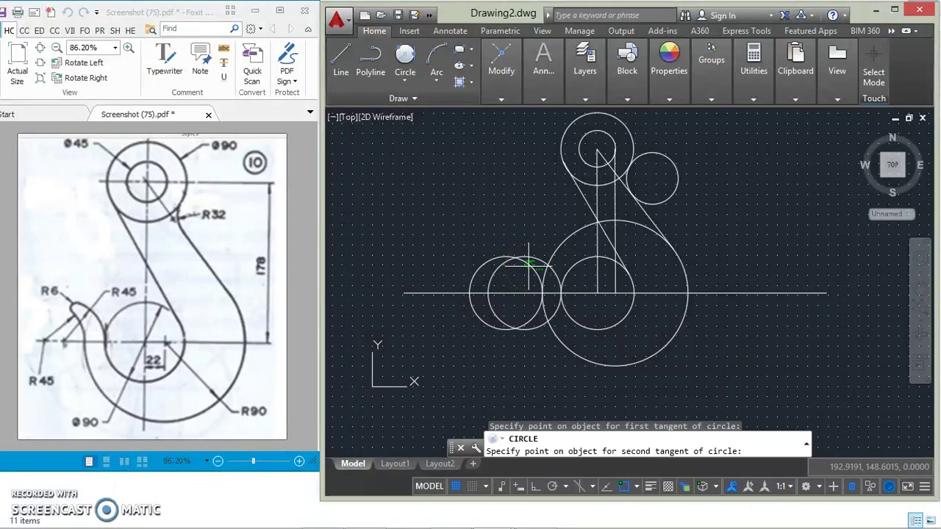
click(535, 255)
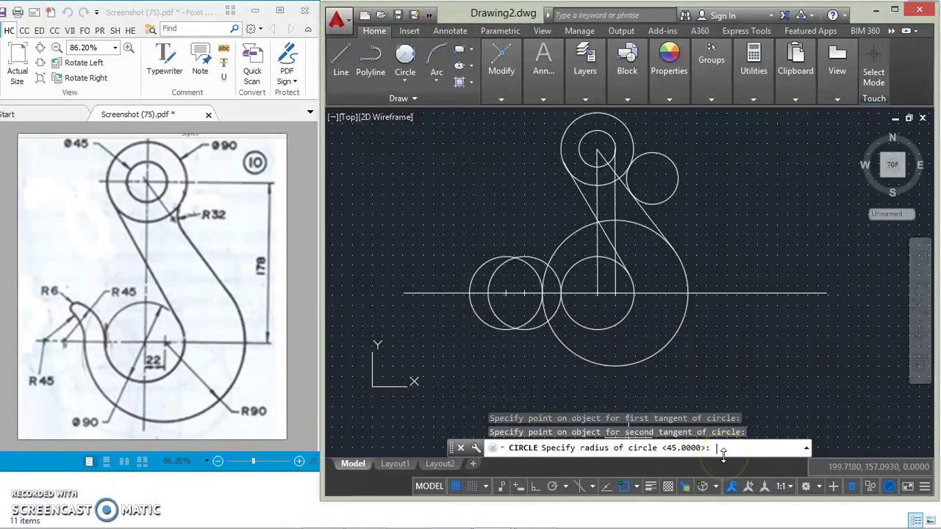
key(Return)
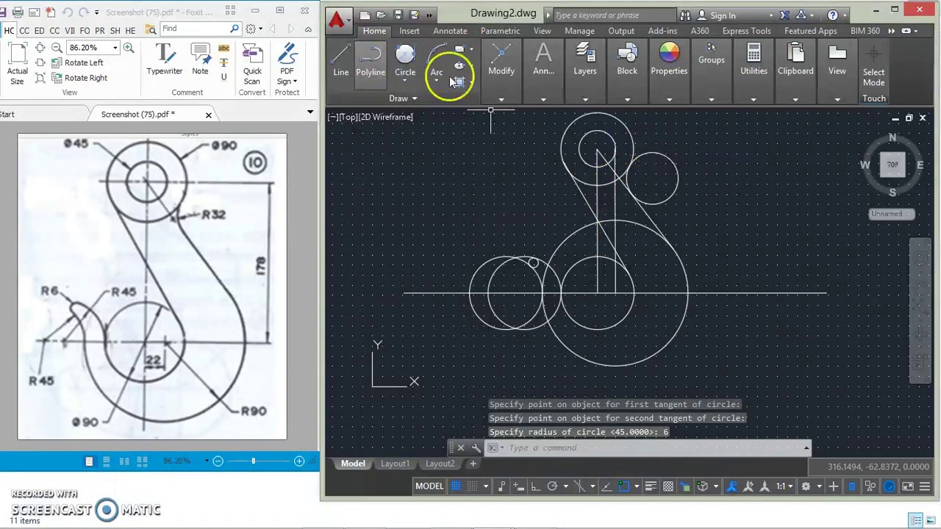
Trim the outer part of the 32-radius circle, keeping only the arc between the upper 90-diameter circle and the slanted tangent line.
click(502, 86)
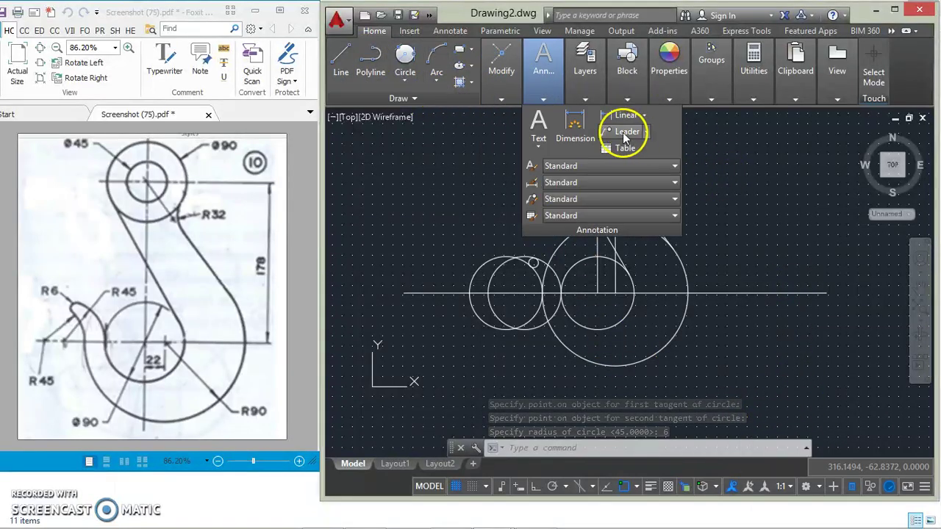
mouse_move(544, 87)
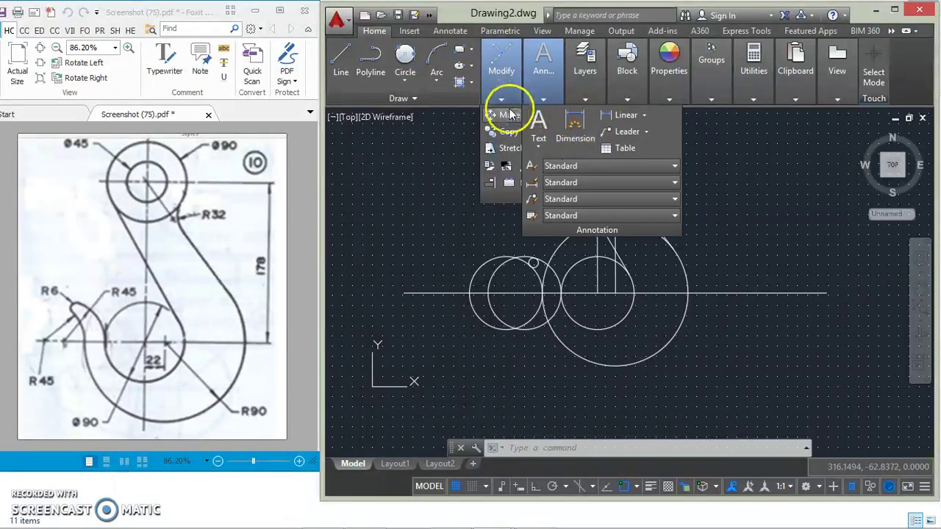
mouse_move(504, 96)
click(599, 115)
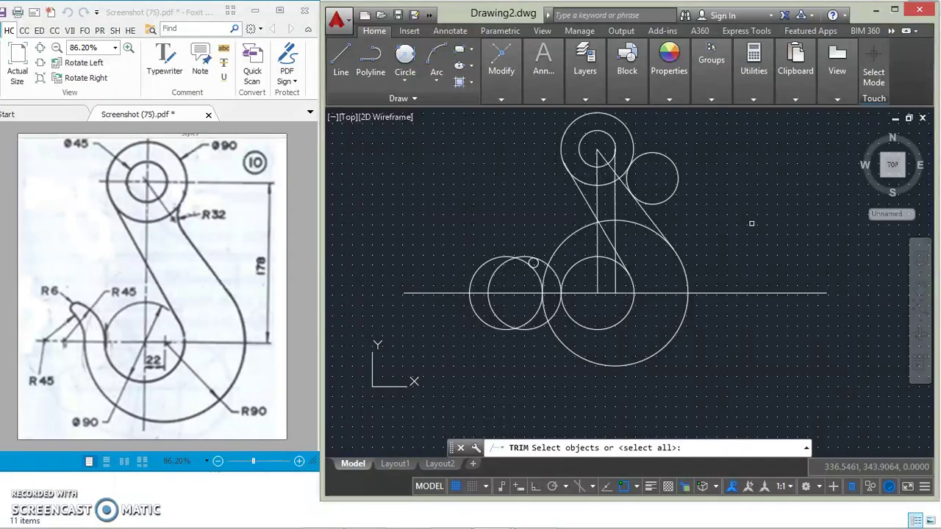
key(Return)
click(659, 208)
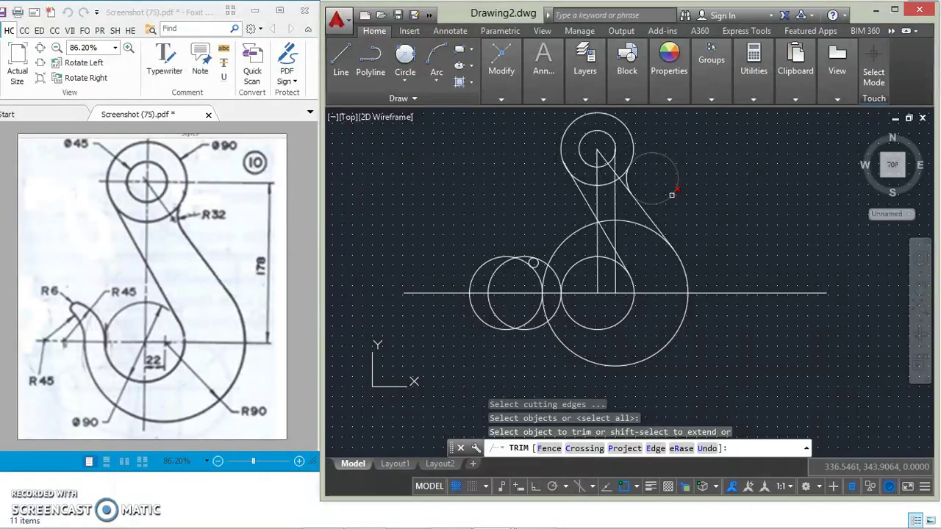
click(671, 193)
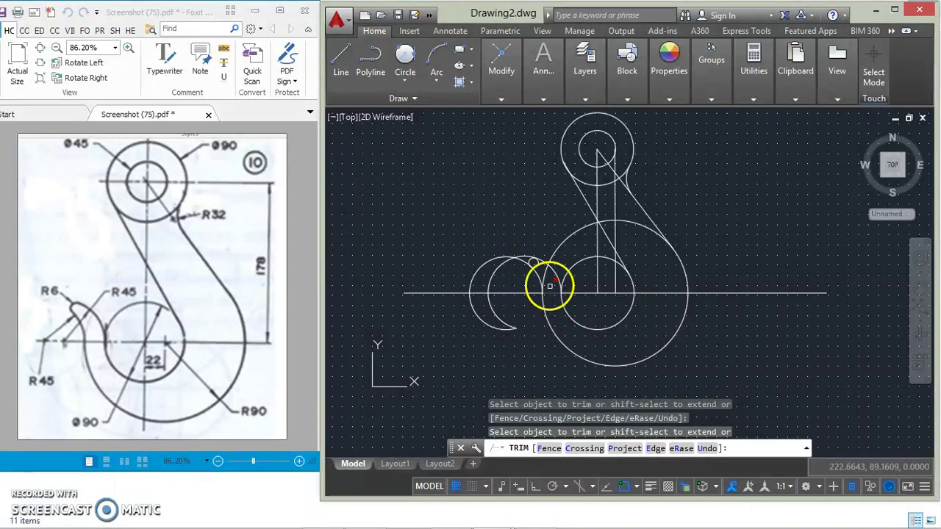
Trim the overlapping 90-diameter circles, the 6-radius circle and the 90-radius circle around the tip to shape the rounded hook end.
click(525, 256)
click(533, 263)
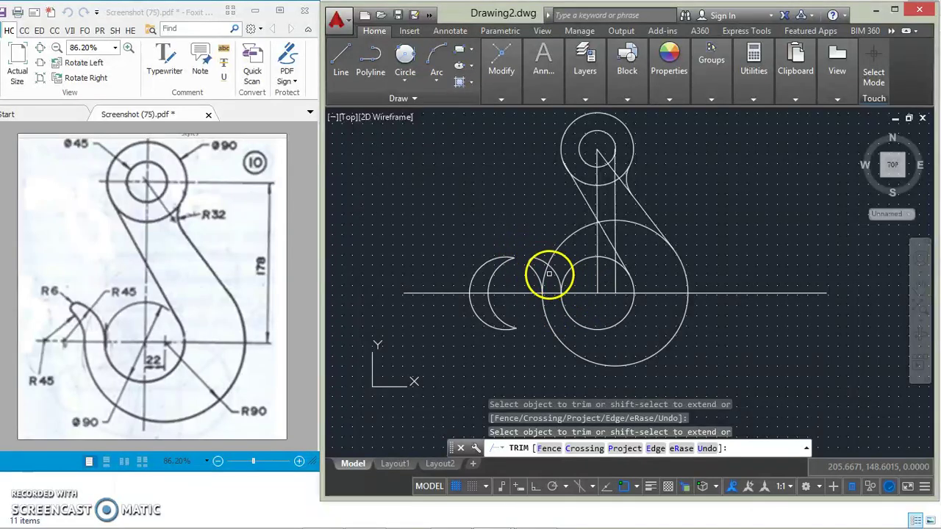
click(560, 259)
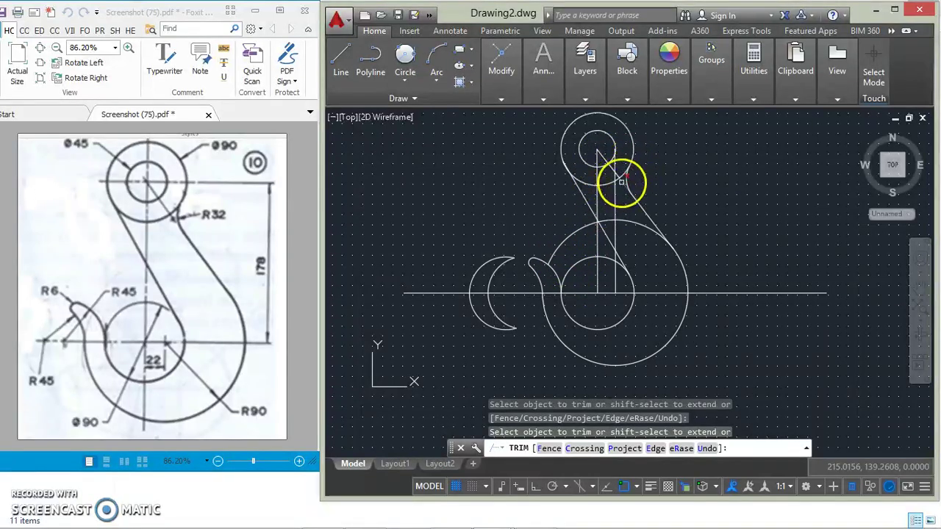
Trim the slanted line beyond the 32-radius arc and the upper part of the 90-radius circle inside the hook's shank.
click(622, 182)
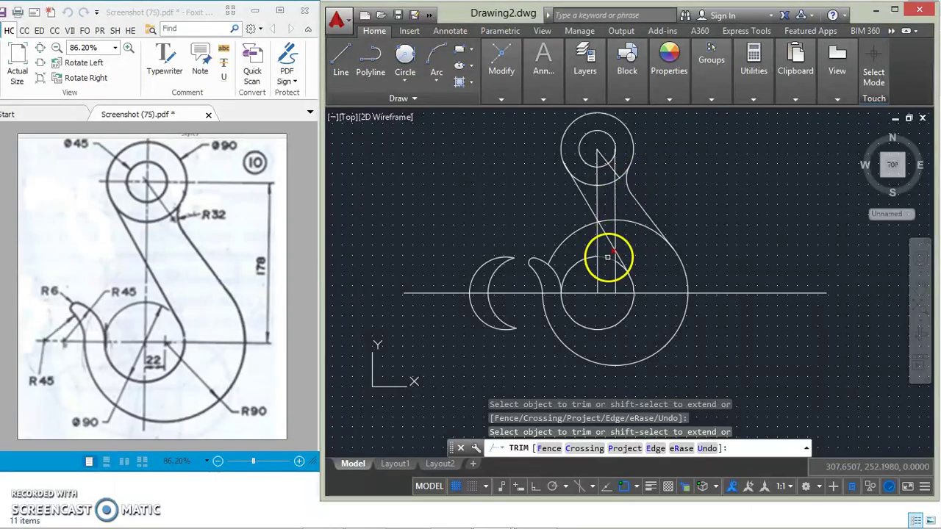
click(581, 228)
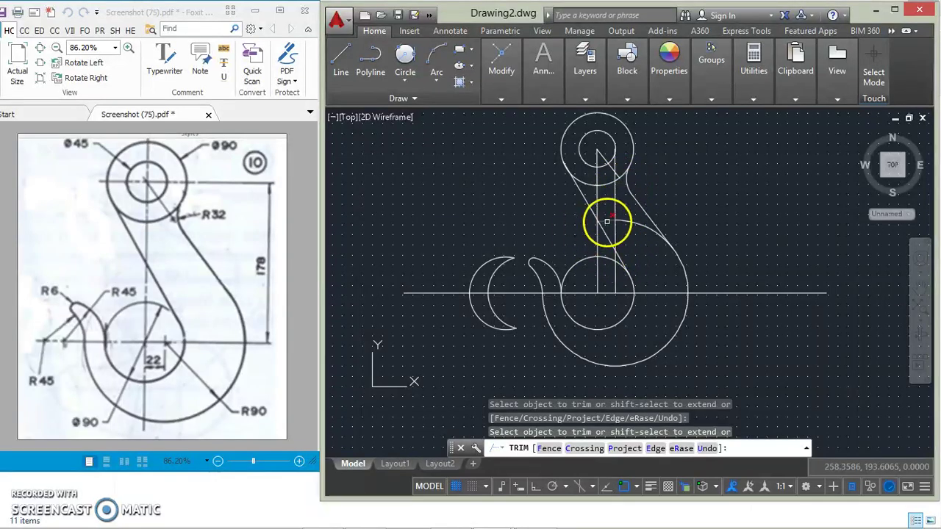
click(624, 205)
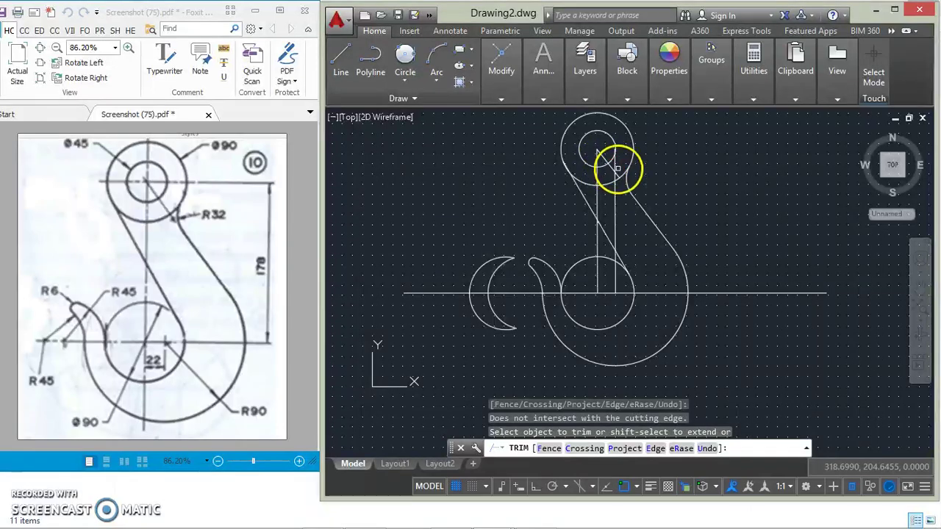
Trim the vertical construction lines between the circles and the slanted line's excess between the two upper circles.
click(616, 162)
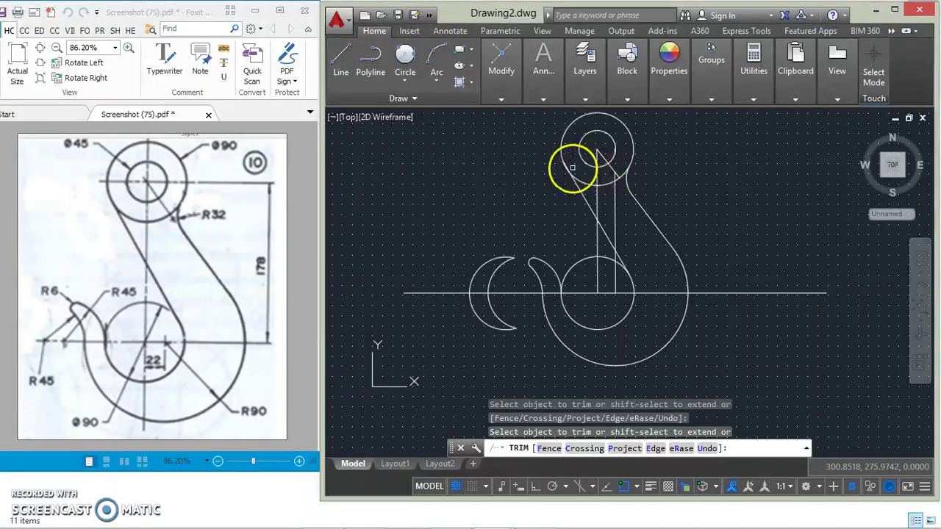
click(598, 272)
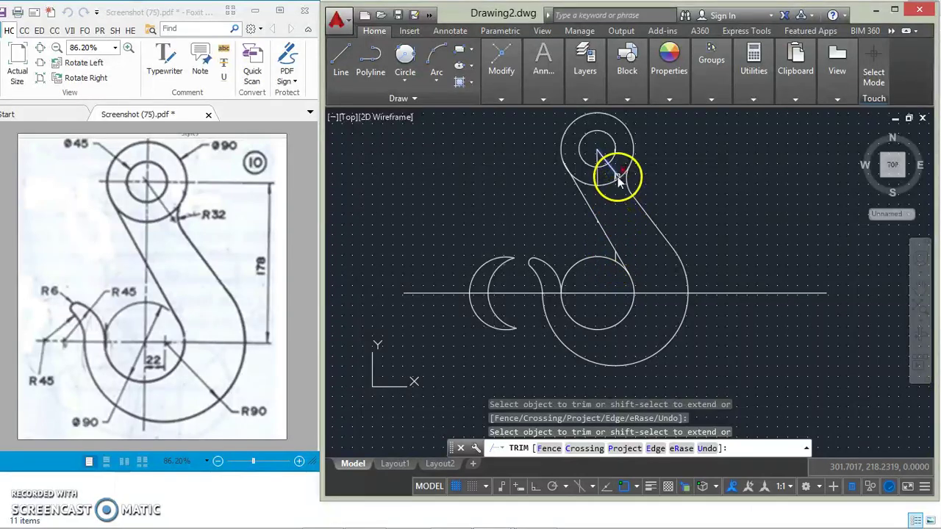
click(619, 180)
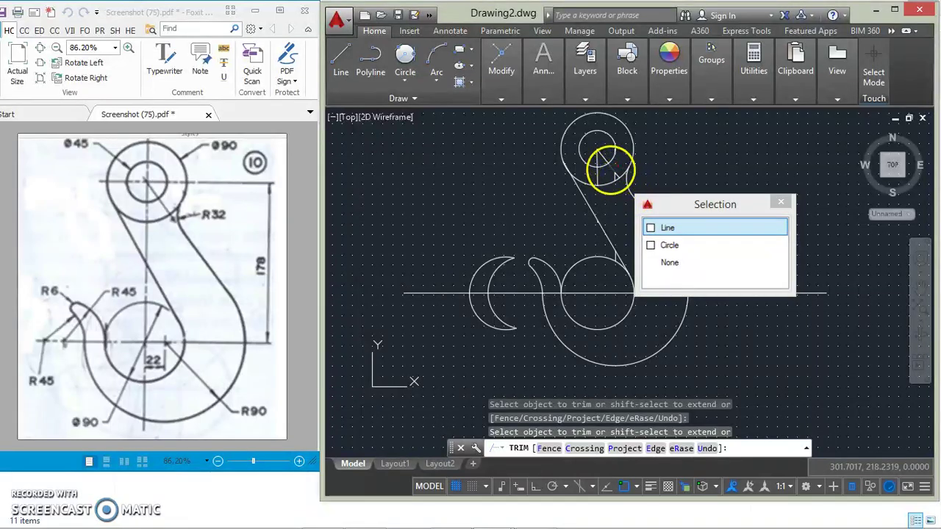
click(598, 157)
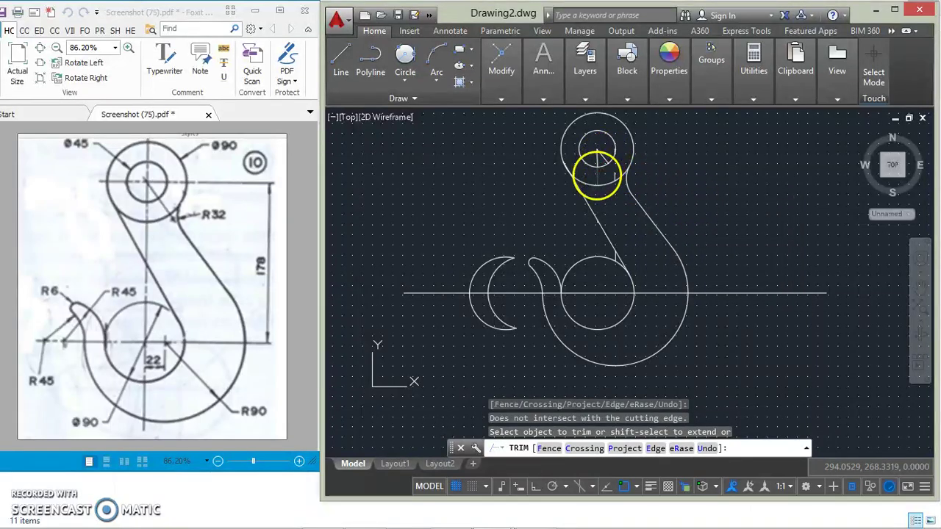
click(596, 159)
click(610, 170)
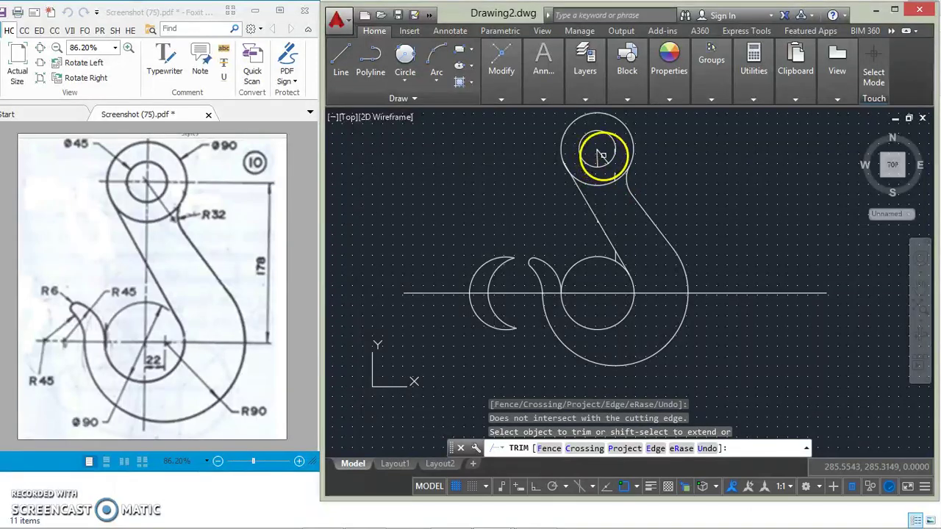
key(Return)
click(600, 155)
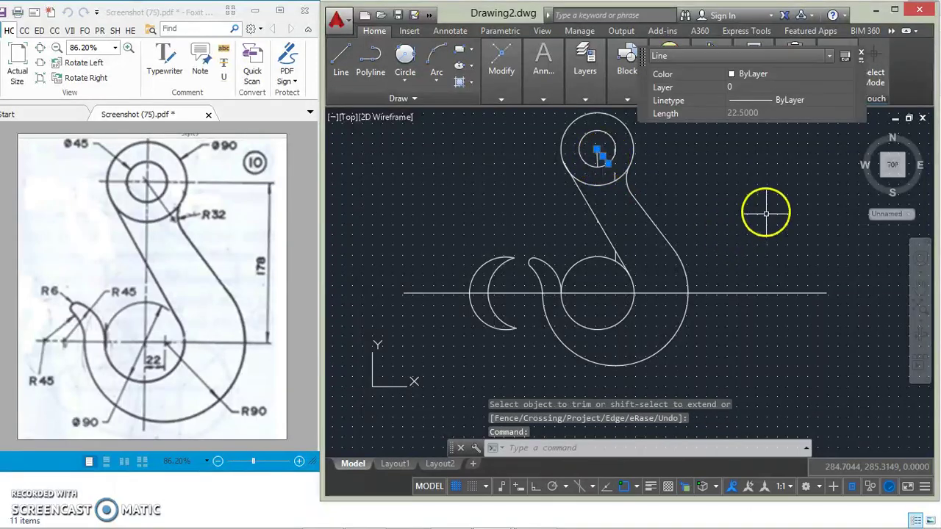
key(Escape)
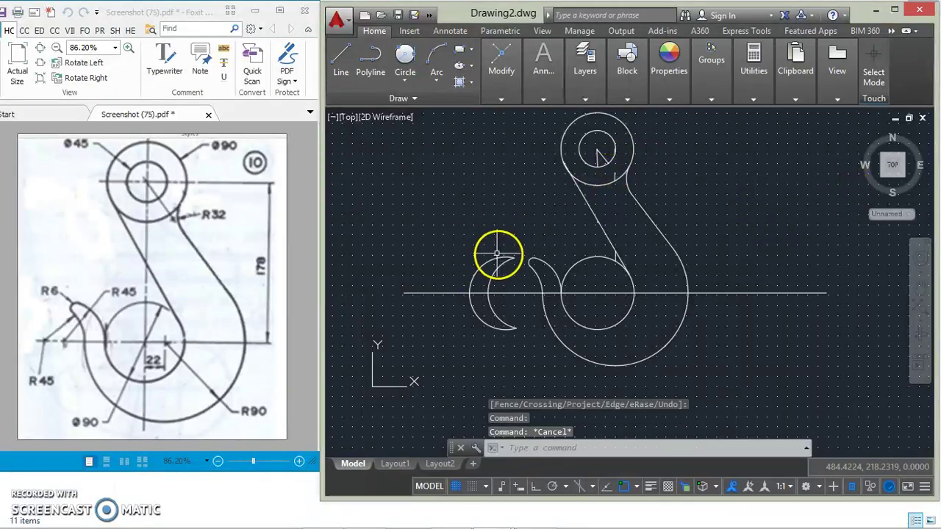
Erase the two leftover 45-radius arcs beside the hook tip.
mouse_move(487, 244)
mouse_down()
mouse_move(498, 325)
mouse_move(501, 266)
mouse_up()
key(Delete)
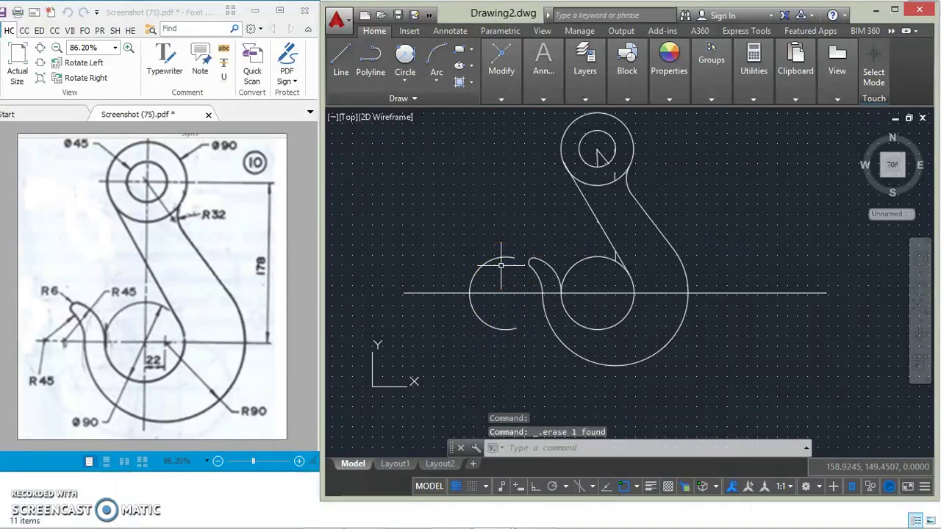
click(504, 258)
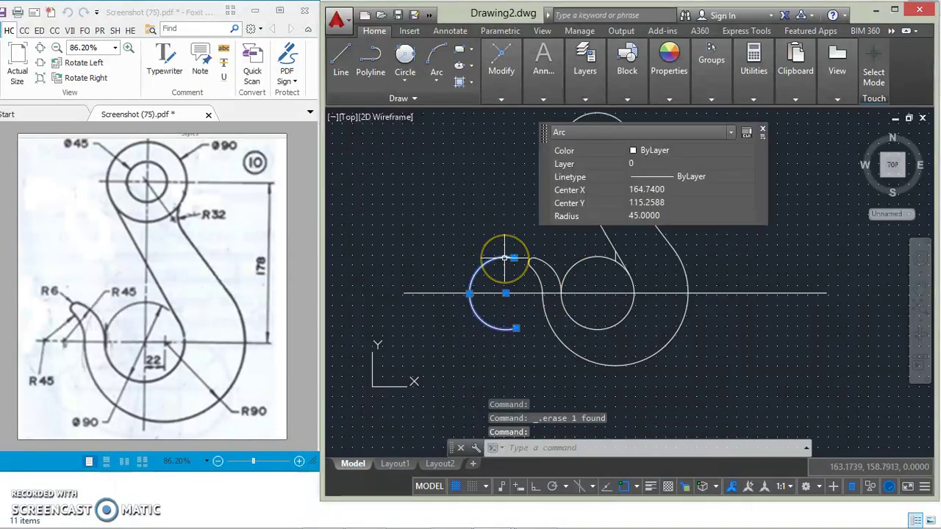
key(Delete)
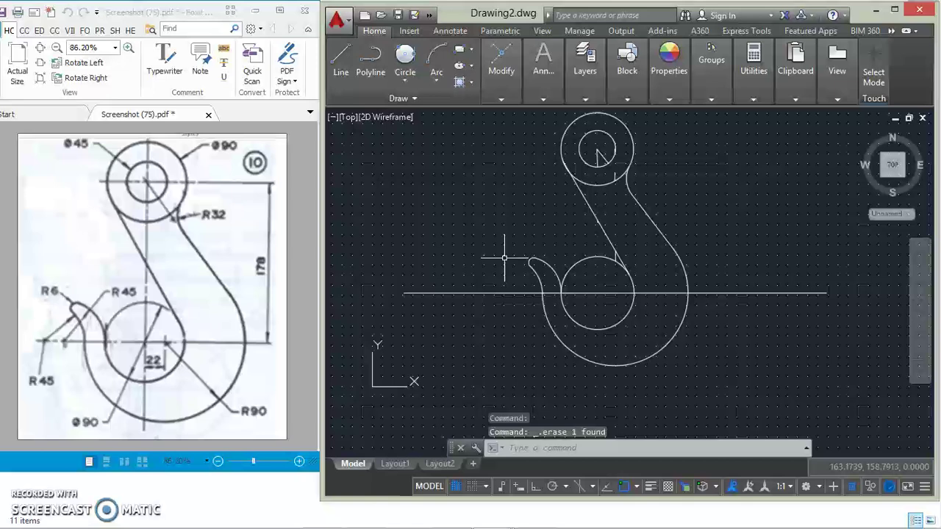
Erase the short leftover vertical pieces at the top of the lower 90-diameter circle and inside the upper 90-diameter circle.
click(614, 256)
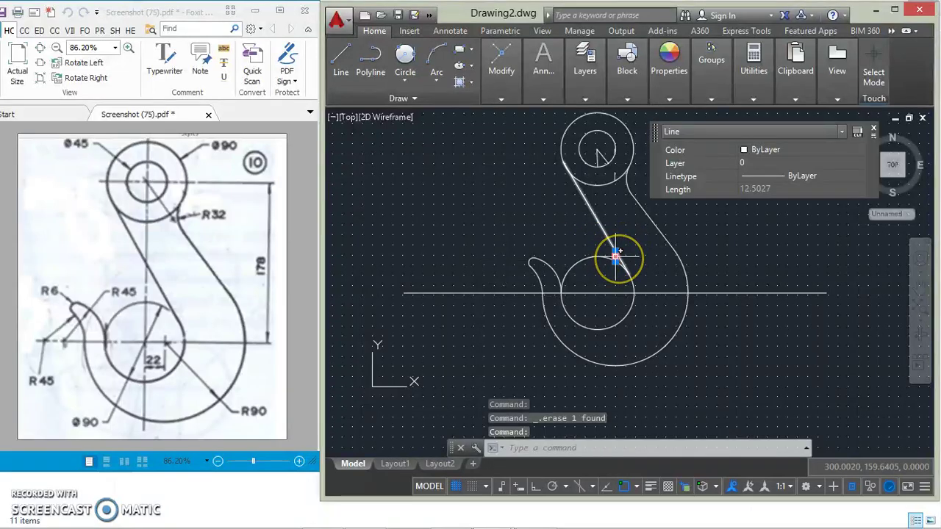
key(Escape)
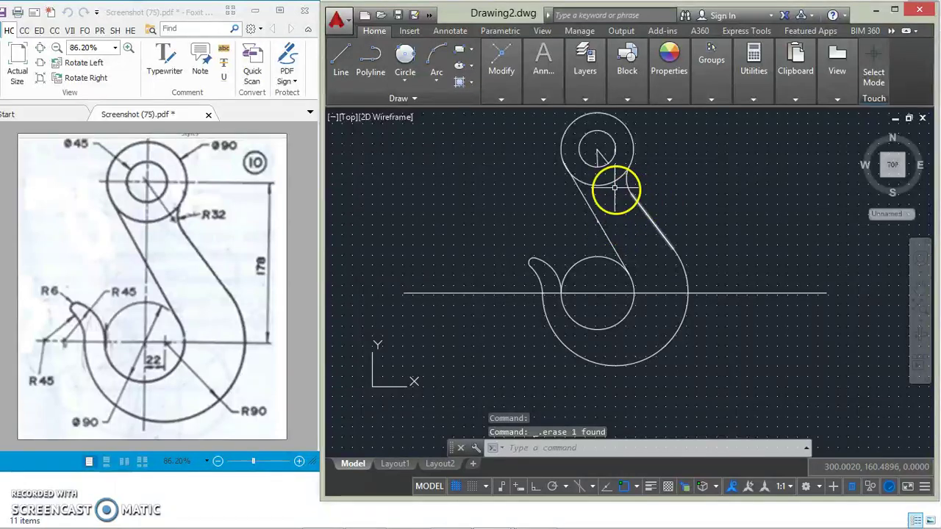
click(614, 177)
mouse_move(616, 180)
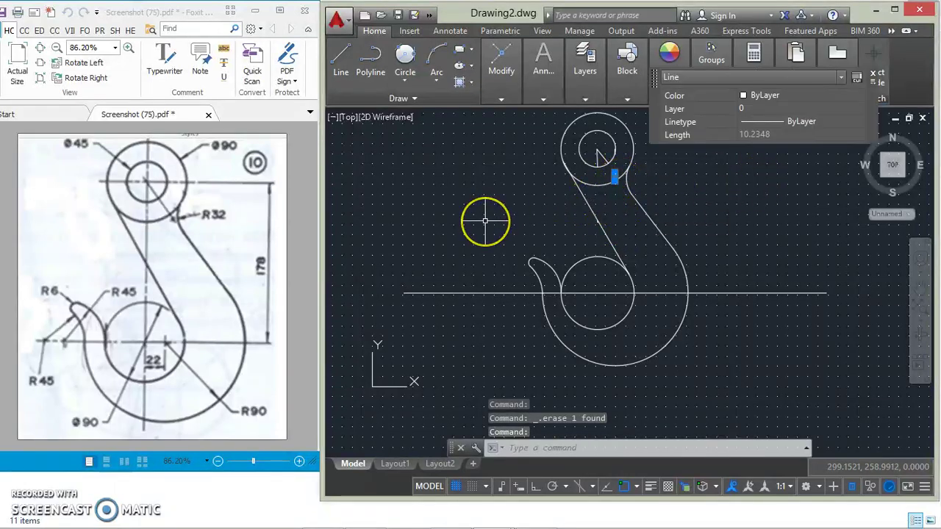
key(Delete)
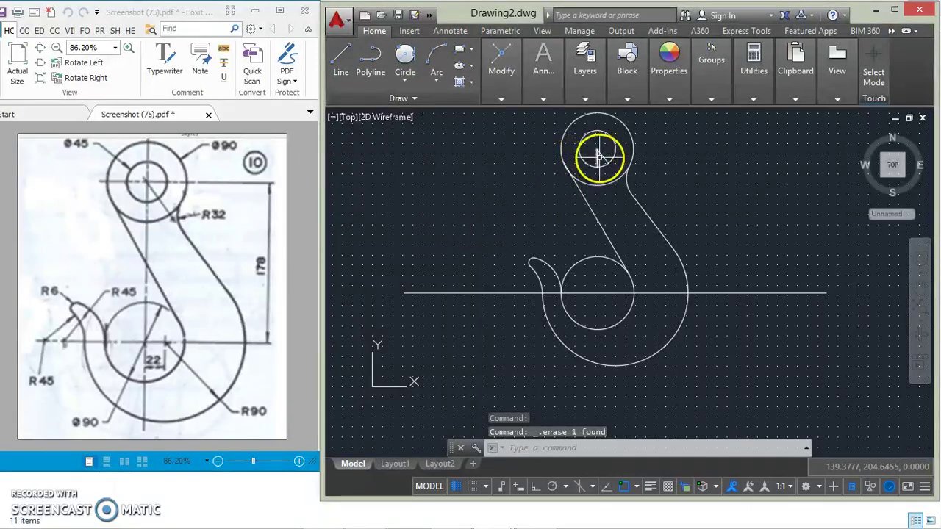
Erase the leftover vertical and slanted line pieces inside the 45-diameter circle.
click(597, 155)
key(Escape)
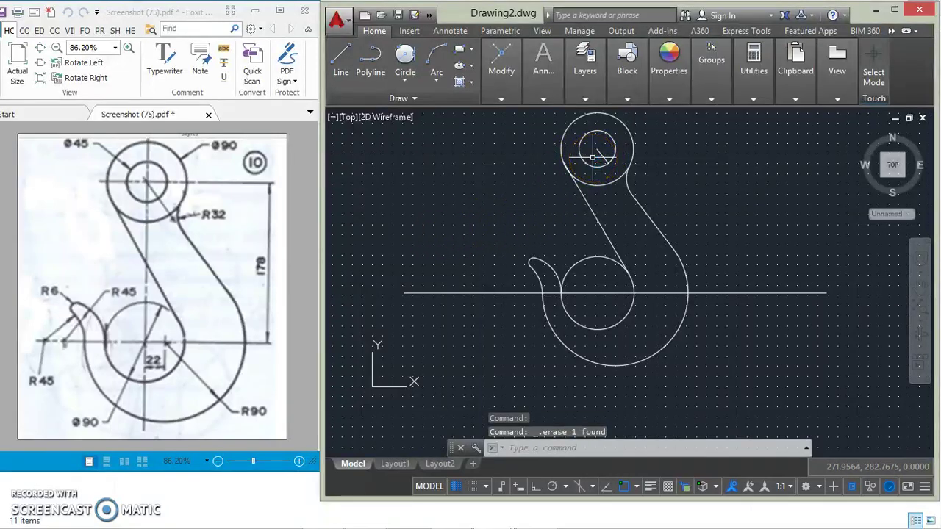
click(600, 156)
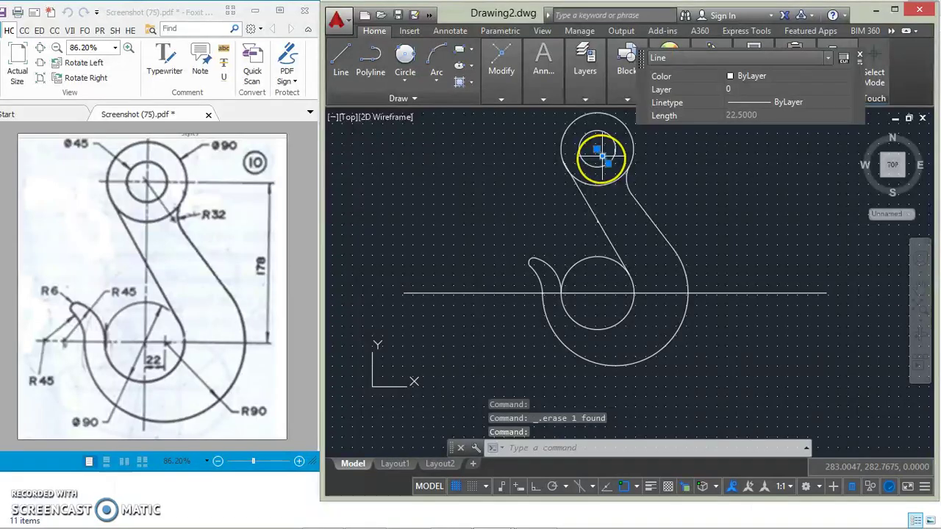
key(Delete)
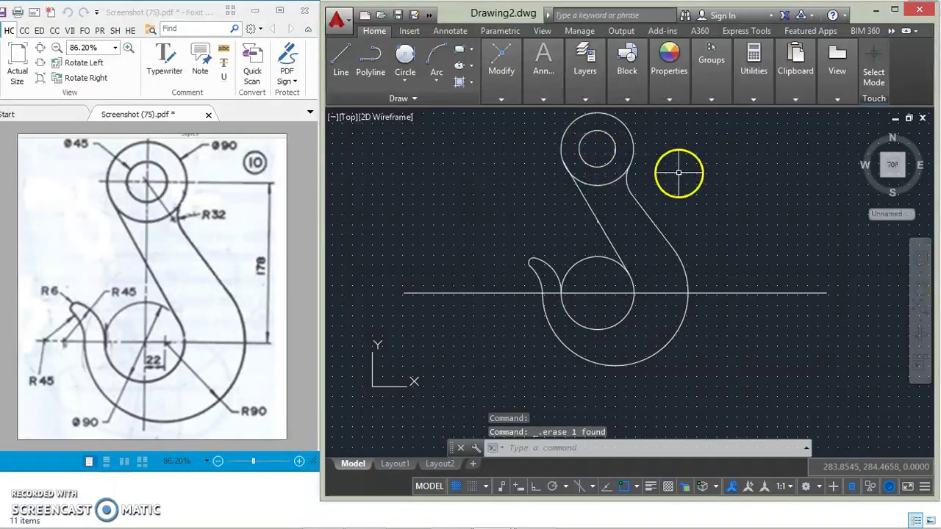
Erase the short leftover line overlapping the right edge of the 45-diameter circle, keeping the circle itself.
scroll(678, 176, up, 2)
scroll(597, 163, down, 2)
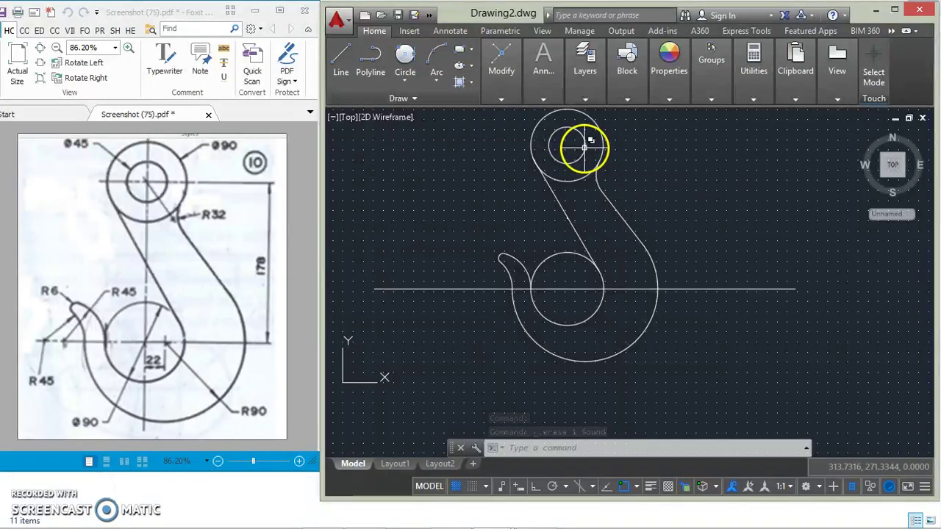
scroll(621, 158, up, 5)
scroll(609, 157, down, 1)
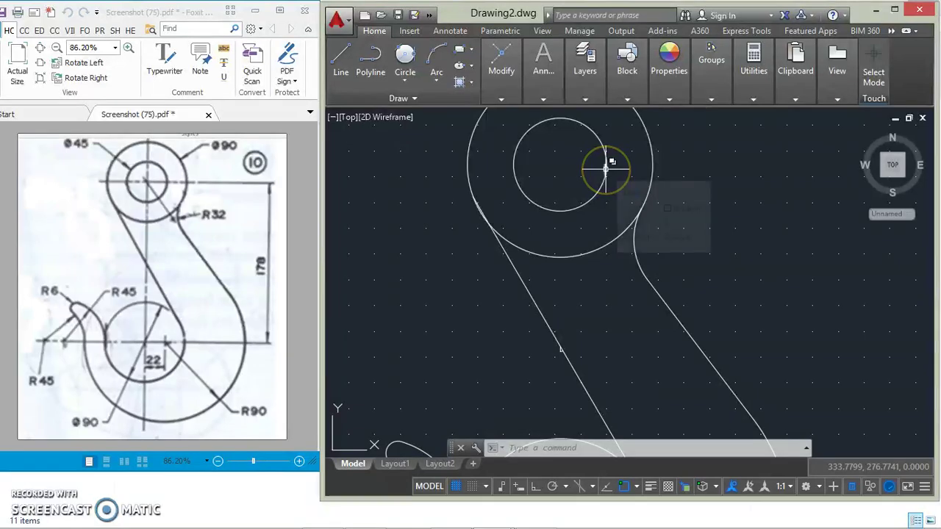
click(604, 165)
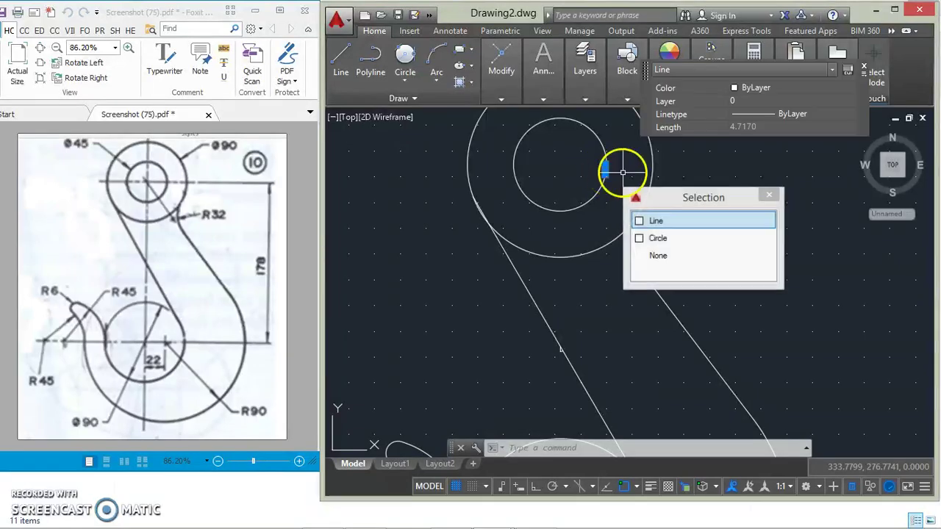
click(640, 222)
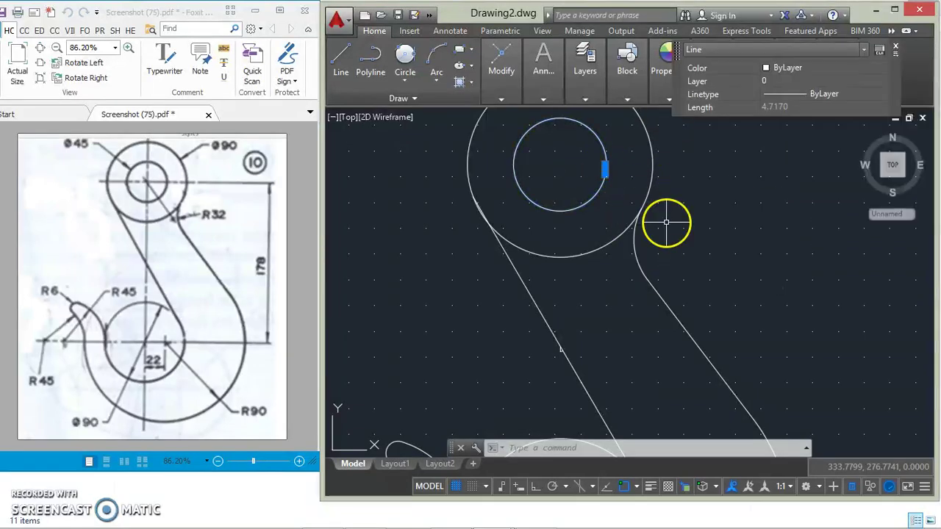
key(Delete)
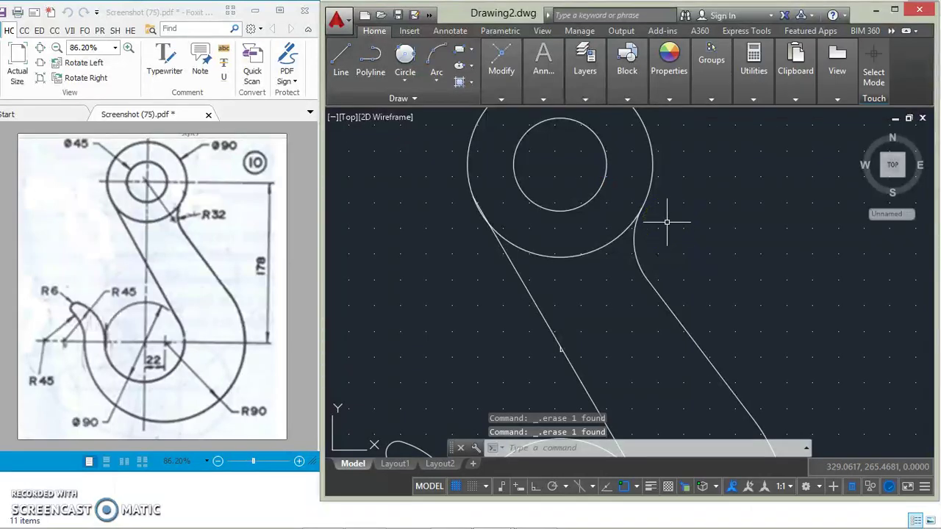
Trim away the upper arc of the lower 90-diameter circle between the hook tip's inner arc and the slanted line.
scroll(666, 221, down, 2)
mouse_move(669, 222)
middle_down()
mouse_move(668, 168)
mouse_move(691, 197)
middle_up()
scroll(672, 184, down, 2)
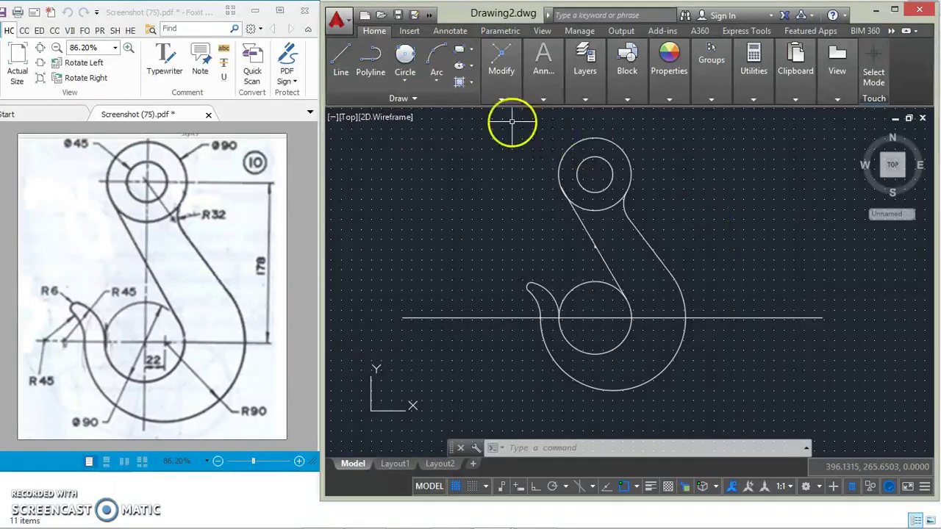
mouse_move(505, 74)
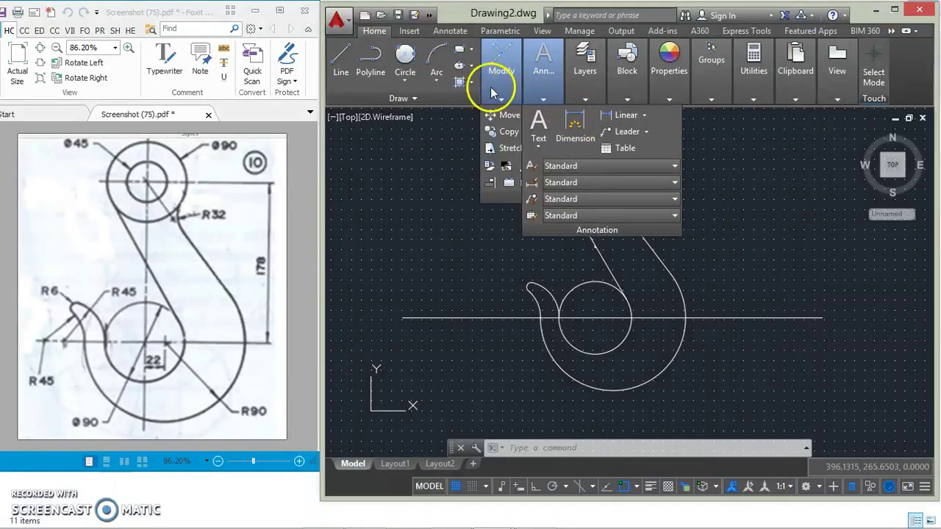
click(597, 114)
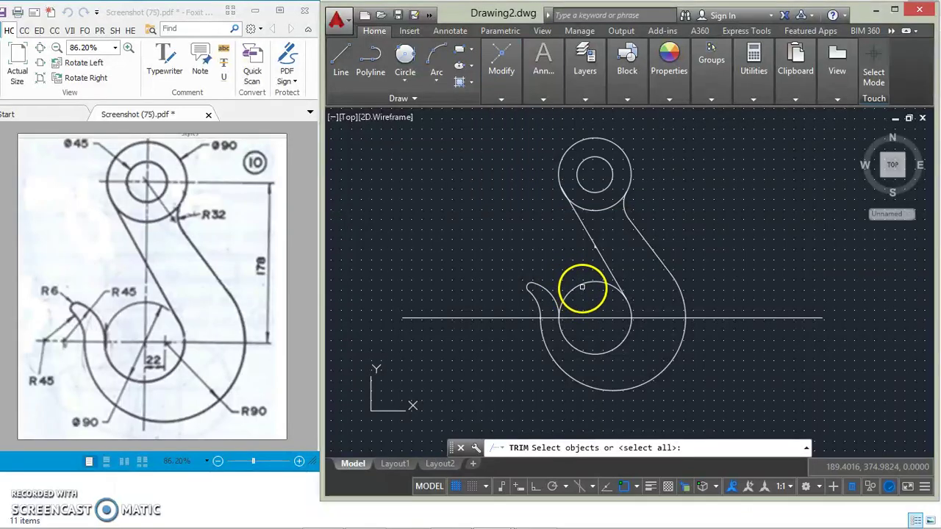
right_click(567, 261)
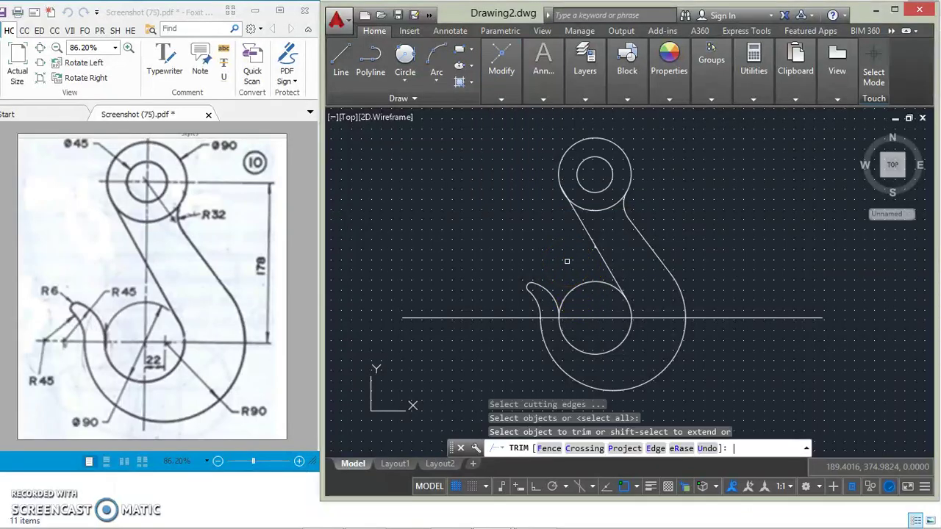
click(604, 300)
click(583, 285)
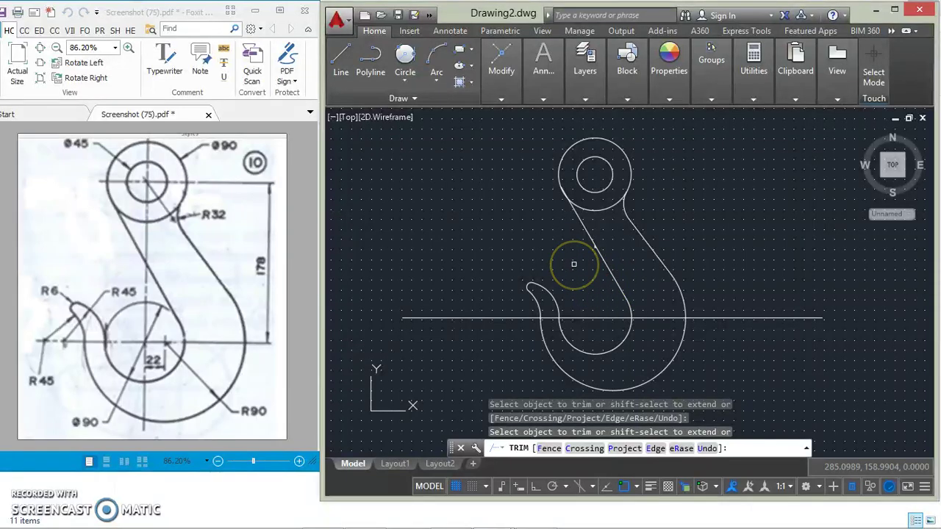
key(Escape)
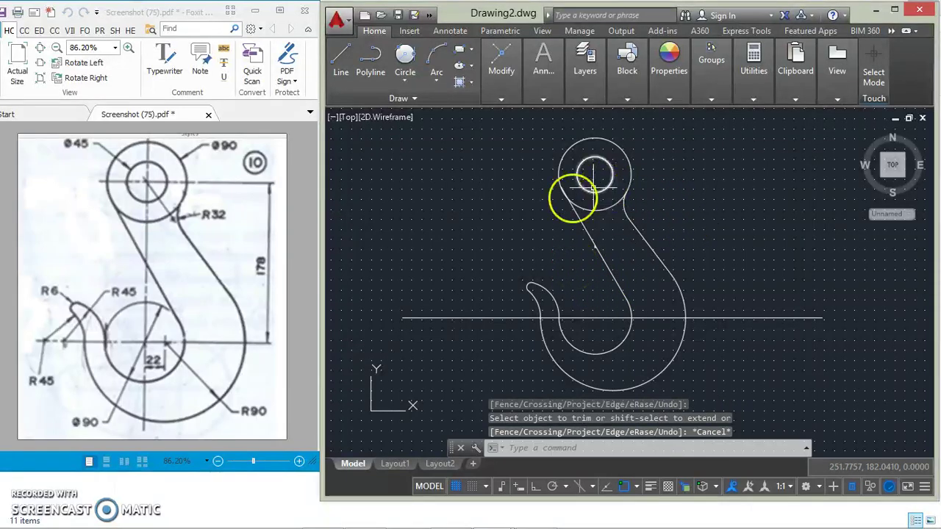